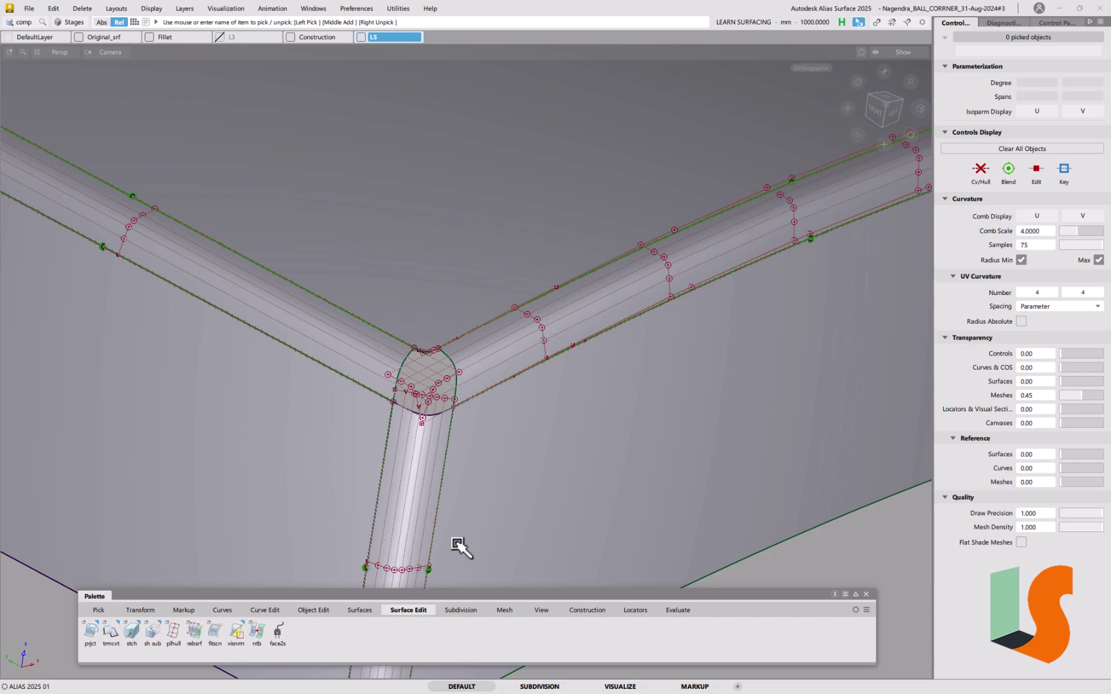
- Tumble, pan and zoom around the corner patch to inspect it from several angles
left_click_drag(463, 593, 451, 592)
left_click_drag(451, 384, 491, 329, "alt+shift")
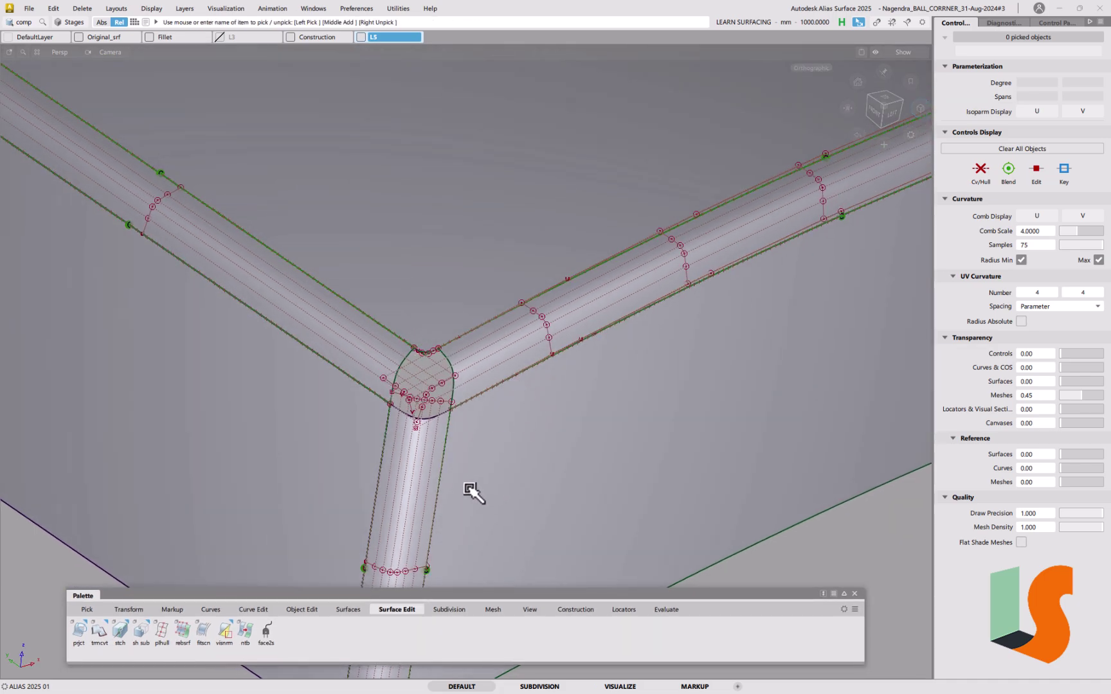
left_click_drag(471, 491, 411, 563, "alt+shift")
scroll(406, 546, "up", 5)
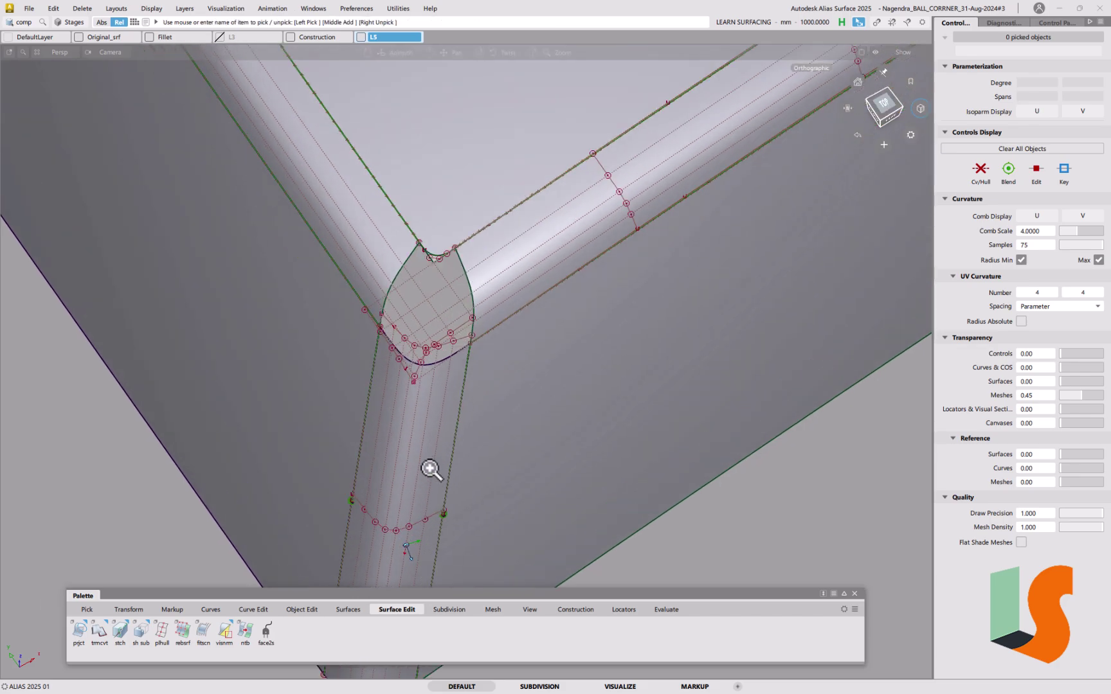
scroll(439, 342, "down", 5)
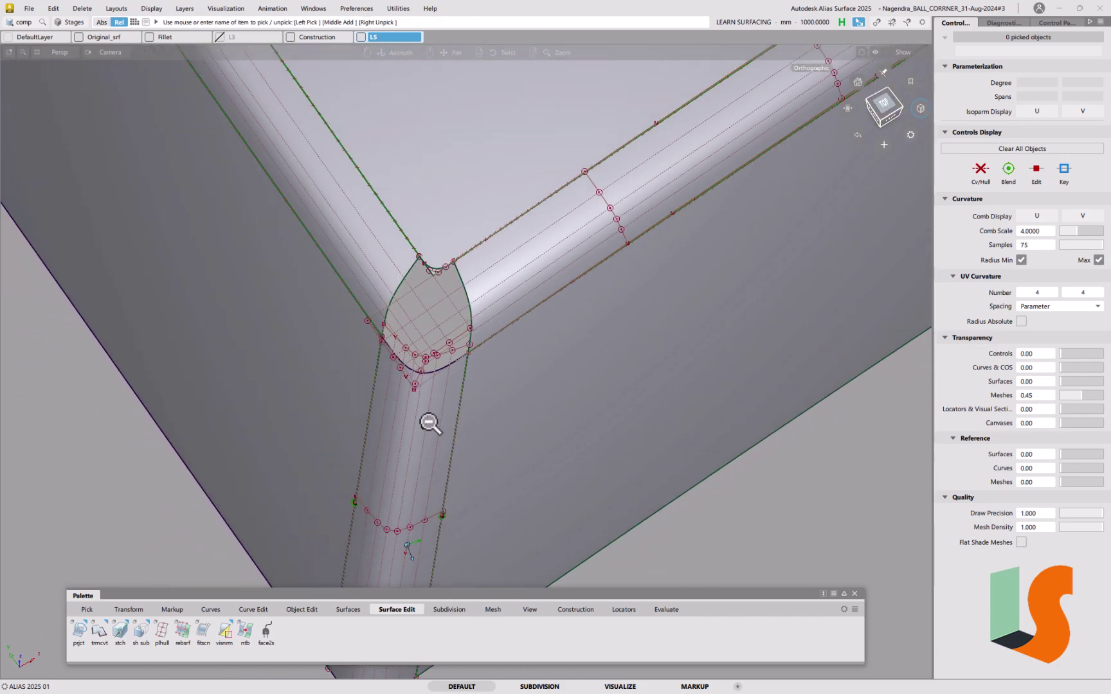
left_click_drag(428, 421, 442, 368, "alt+shift")
middle_click_drag(442, 367, 490, 361, "alt+shift")
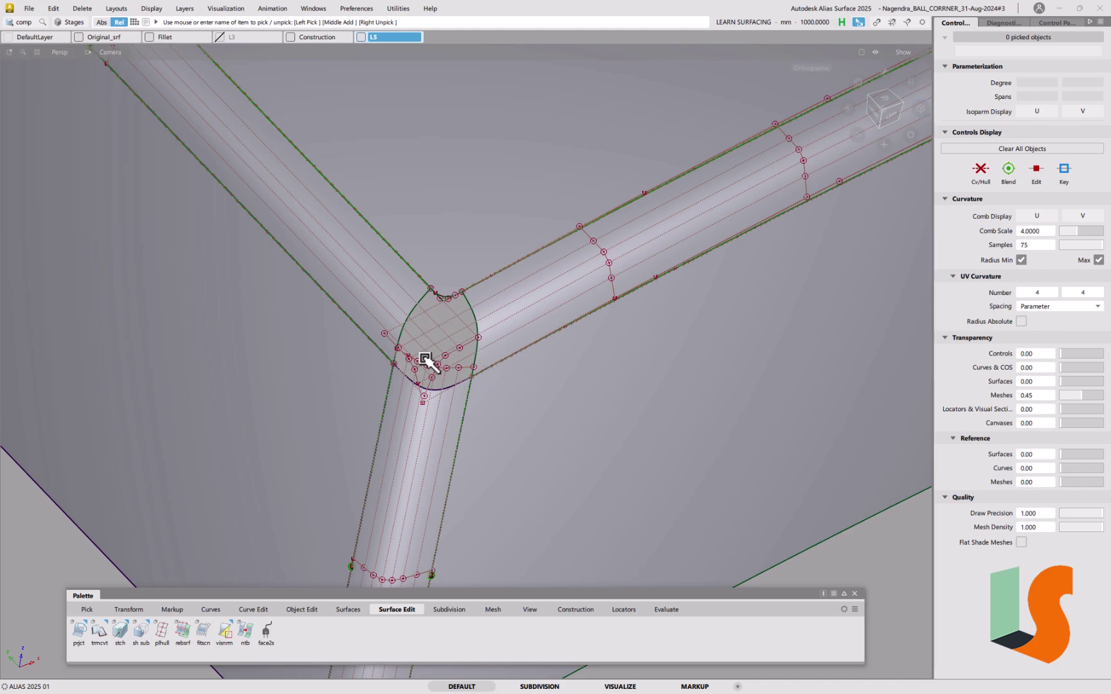
left_click_drag(427, 362, 417, 307, "alt+shift")
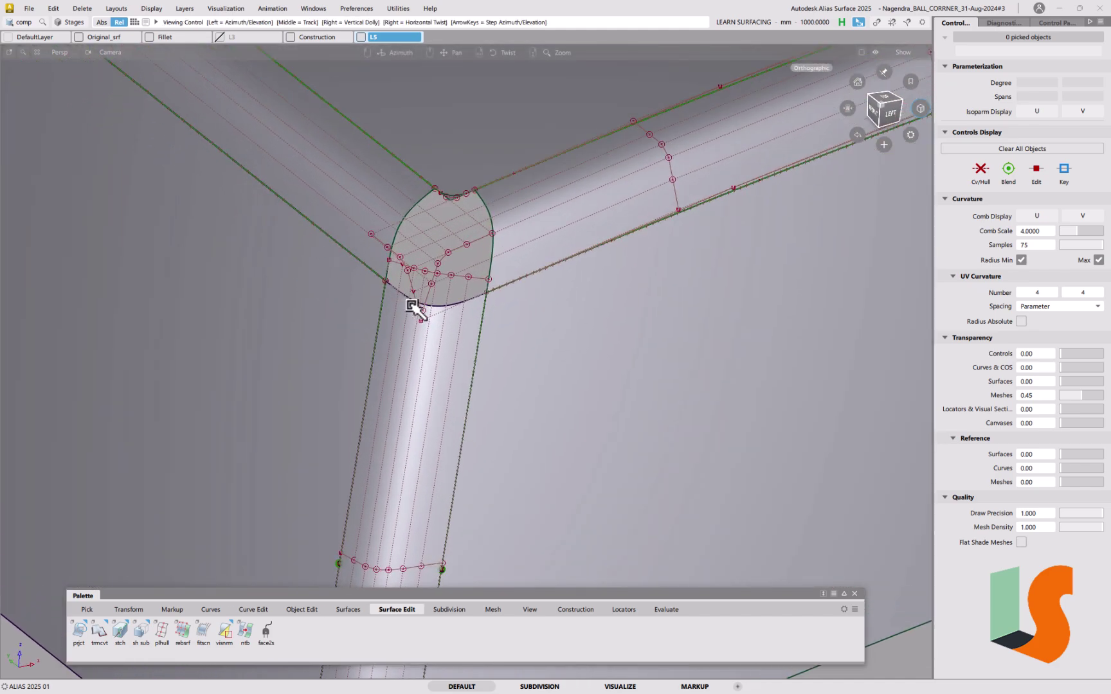
right_click_drag(416, 307, 463, 371, "alt+shift")
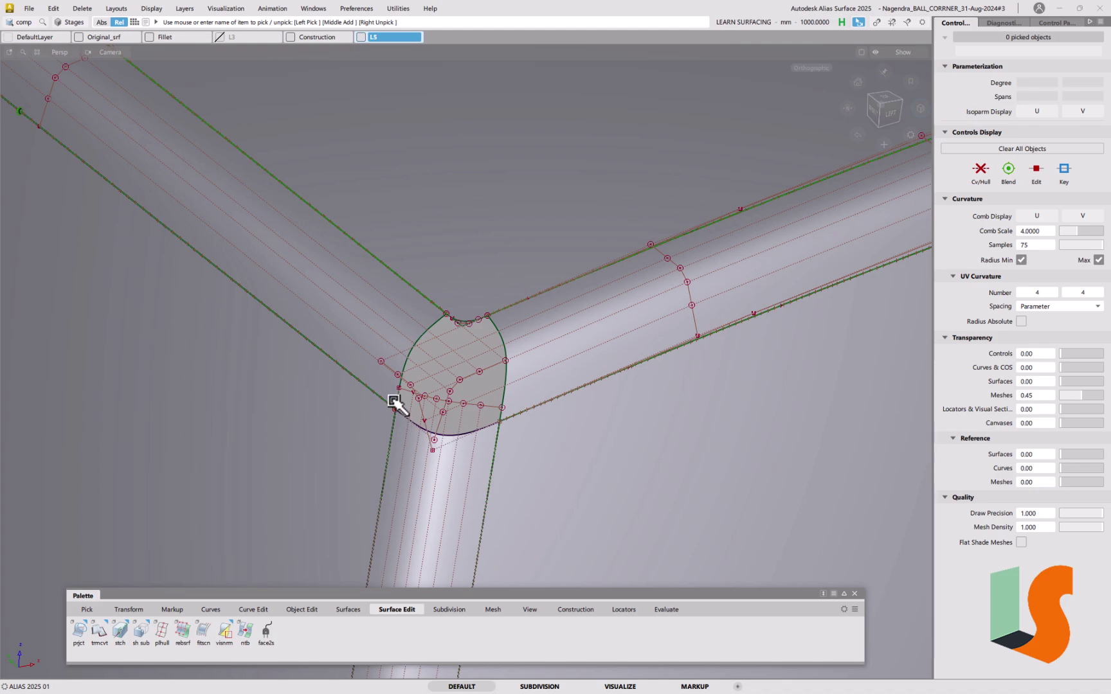
left_click_drag(411, 389, 419, 412, "alt+shift")
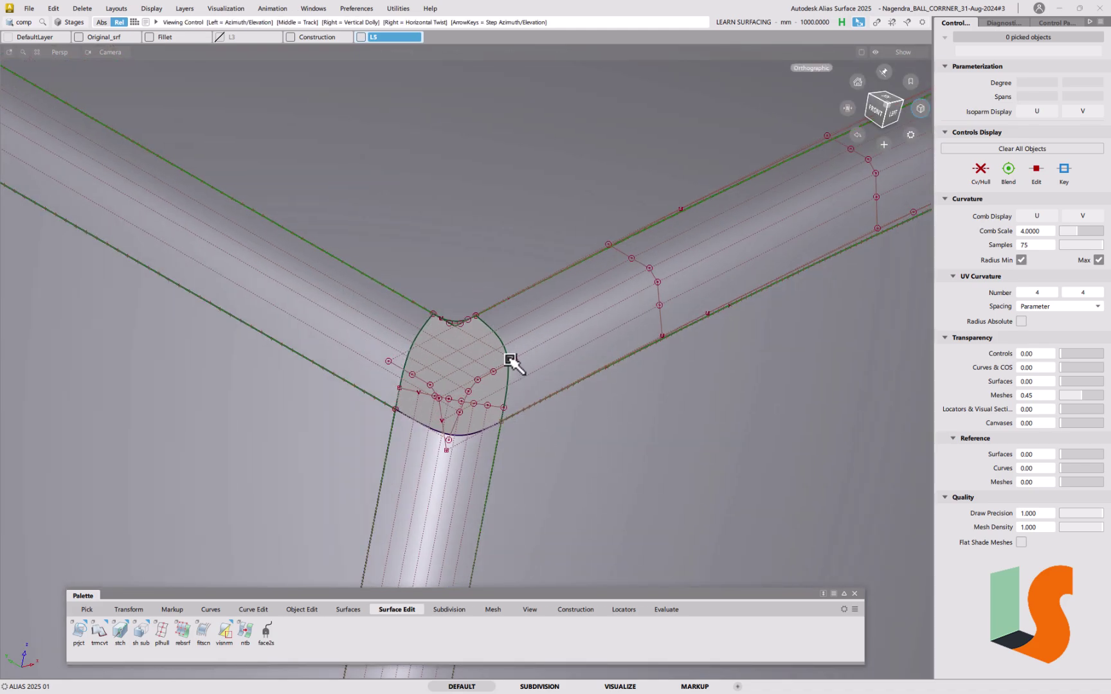
mouse_move(513, 364)
left_mouse_down("alt+shift")
mouse_move(405, 352)
mouse_move(600, 360)
mouse_move(528, 372)
left_mouse_up("alt+shift")
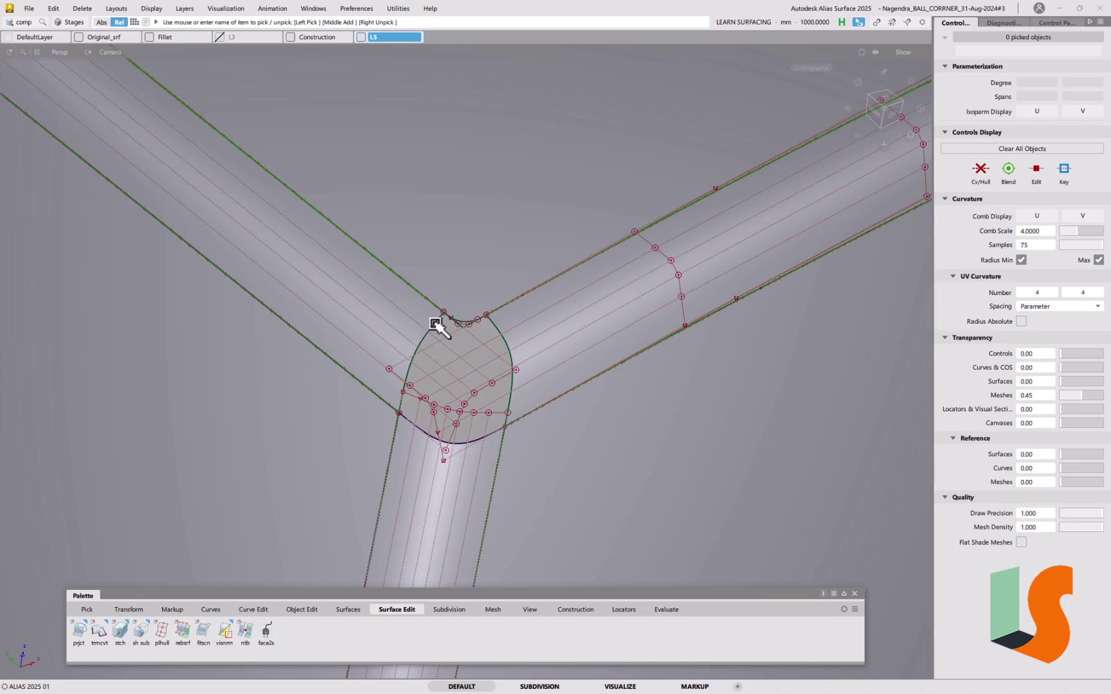
- Select the left fillet surface, then clear the selection
left_click(450, 355)
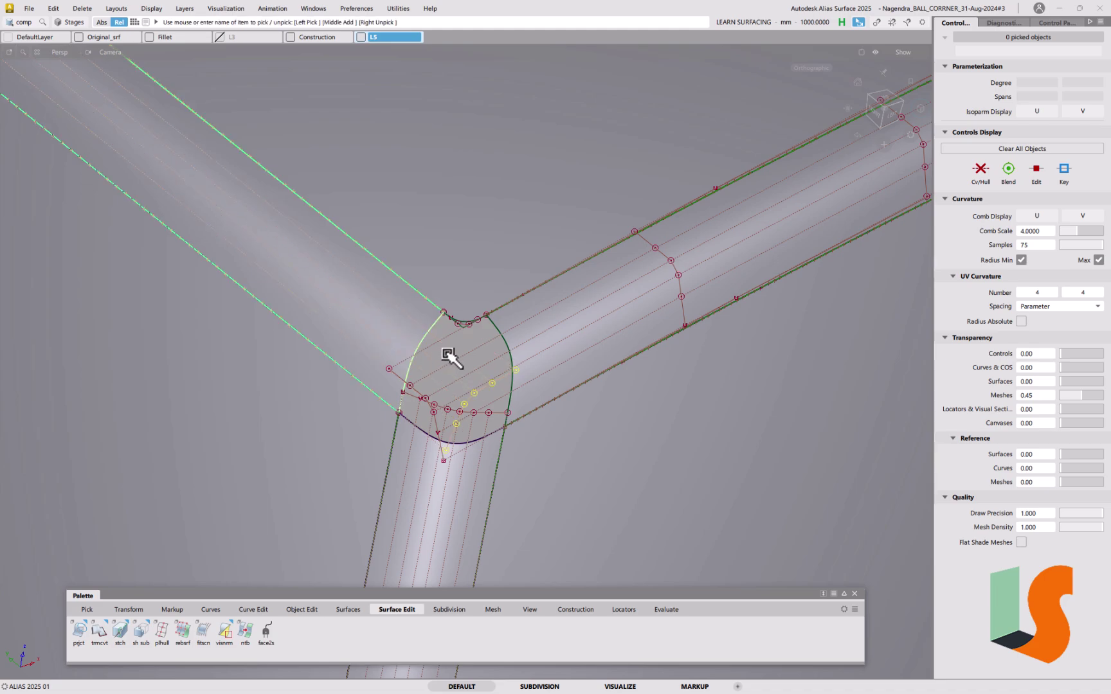
left_click(417, 353, "ctrl+shift")
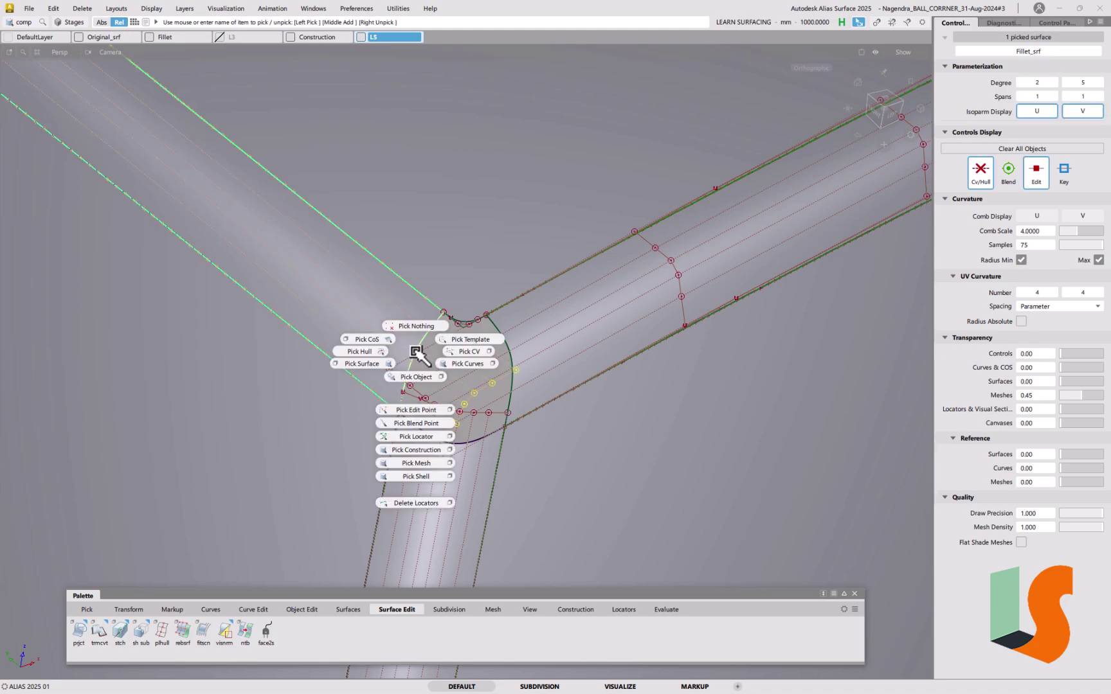
left_click_drag(417, 353, 427, 331, "ctrl+shift")
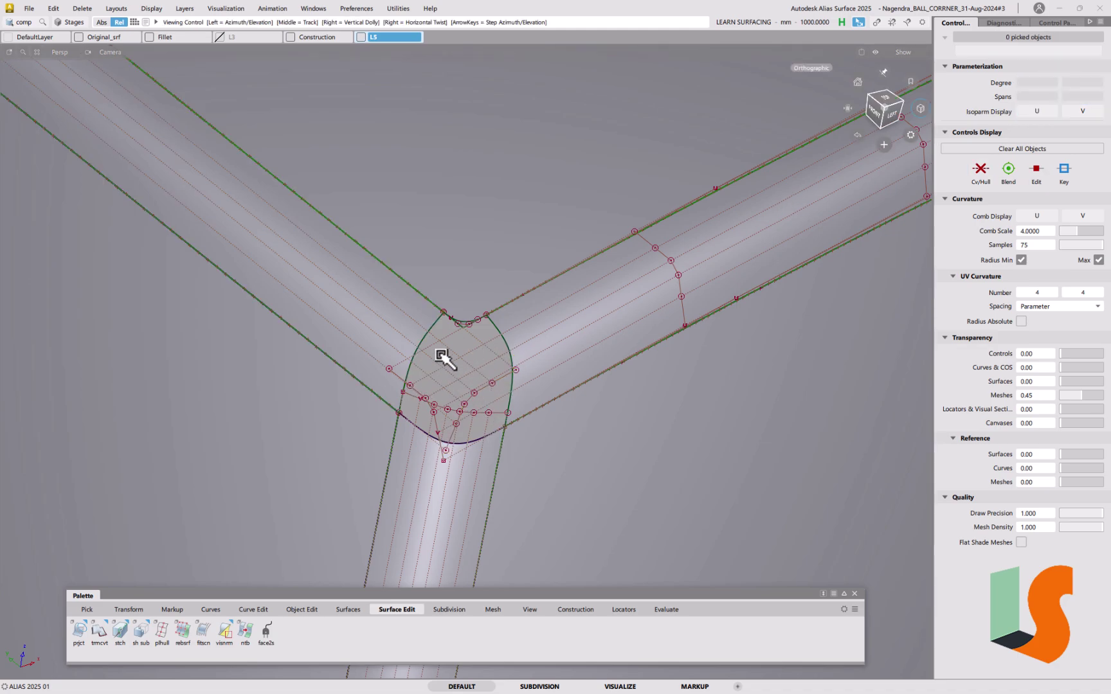
left_click_drag(446, 359, 402, 277, "alt+shift")
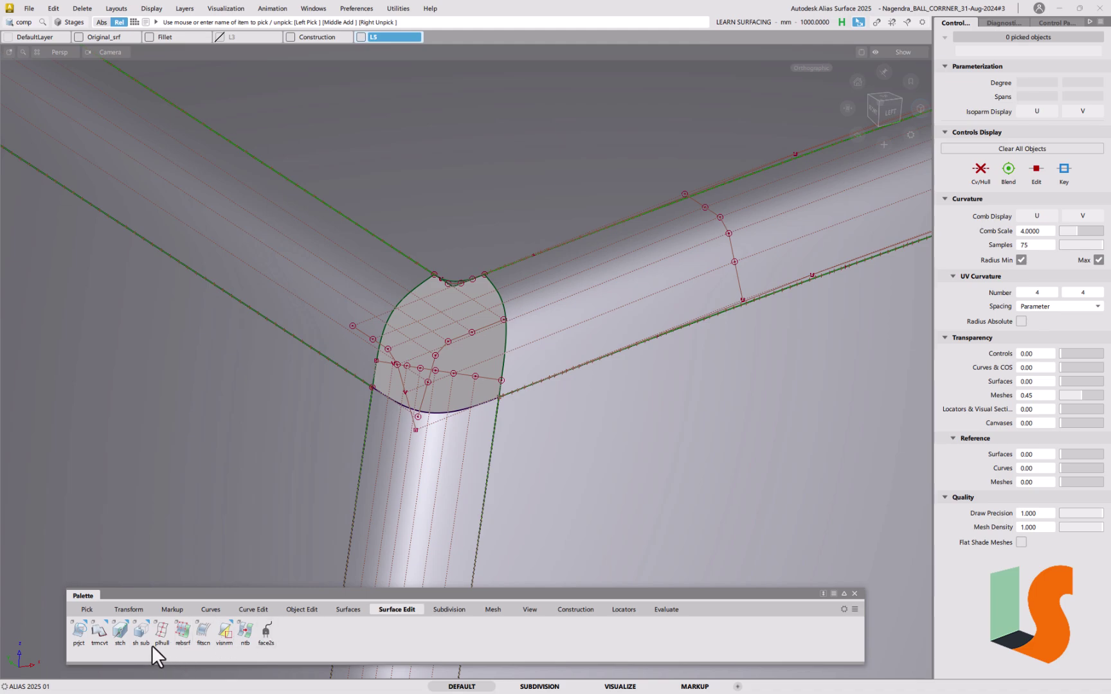
- Start Trim Convert with U degree 6, V degree 5 and 1 span each way
double_click(100, 631)
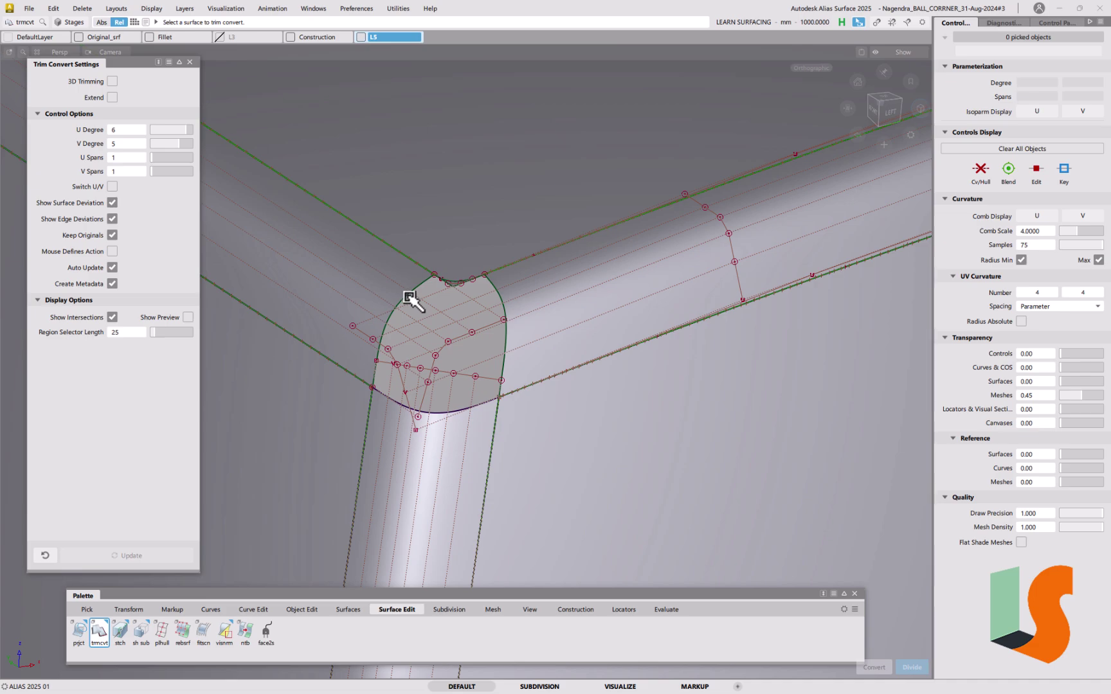
middle_click_drag(426, 290, 471, 340, "alt+shift")
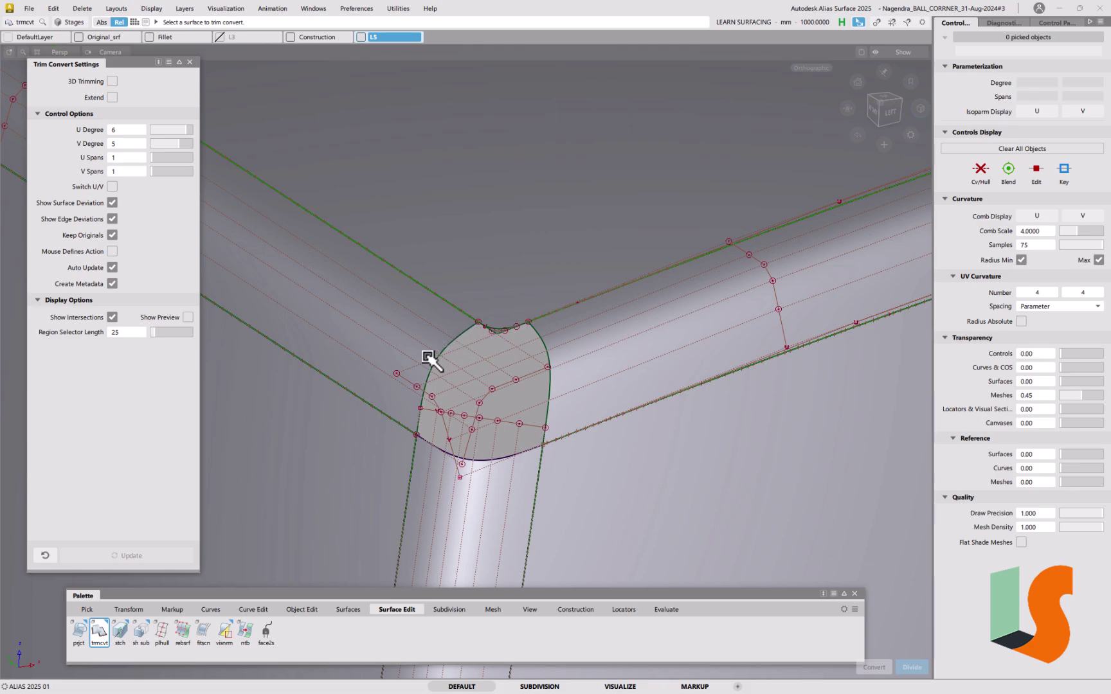
middle_click_drag(442, 347, 566, 399, "alt+shift")
left_click_drag(566, 399, 541, 330, "alt+shift")
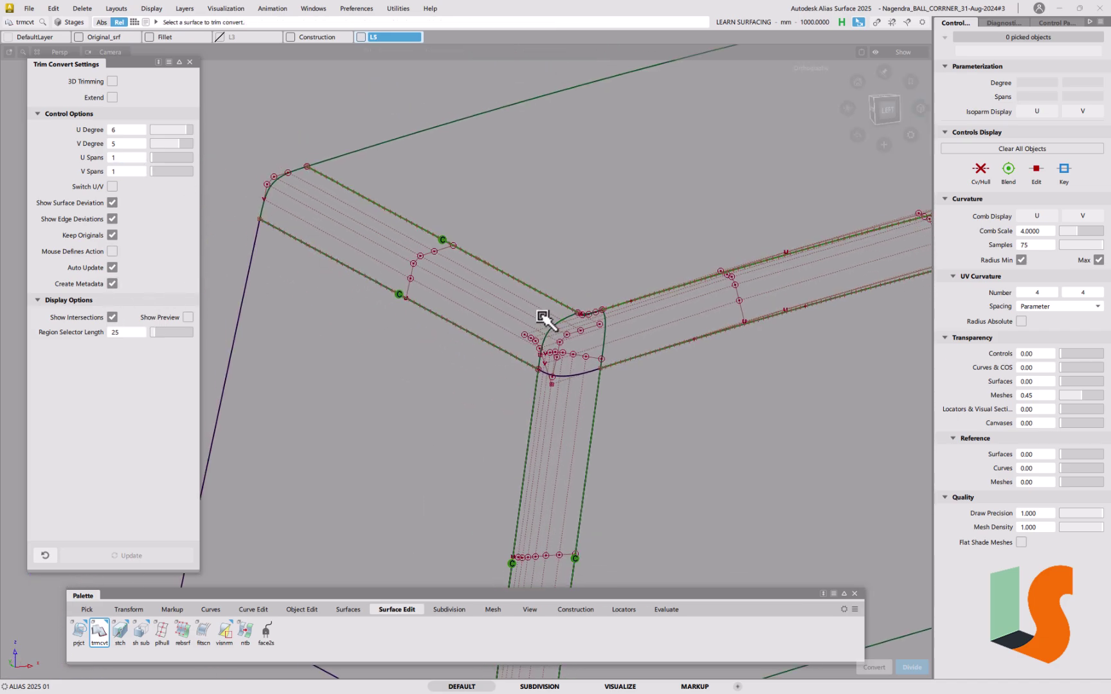
- Trim-convert the upper fillet surface (surface#2) and close the Trim Convert settings
left_click(317, 191)
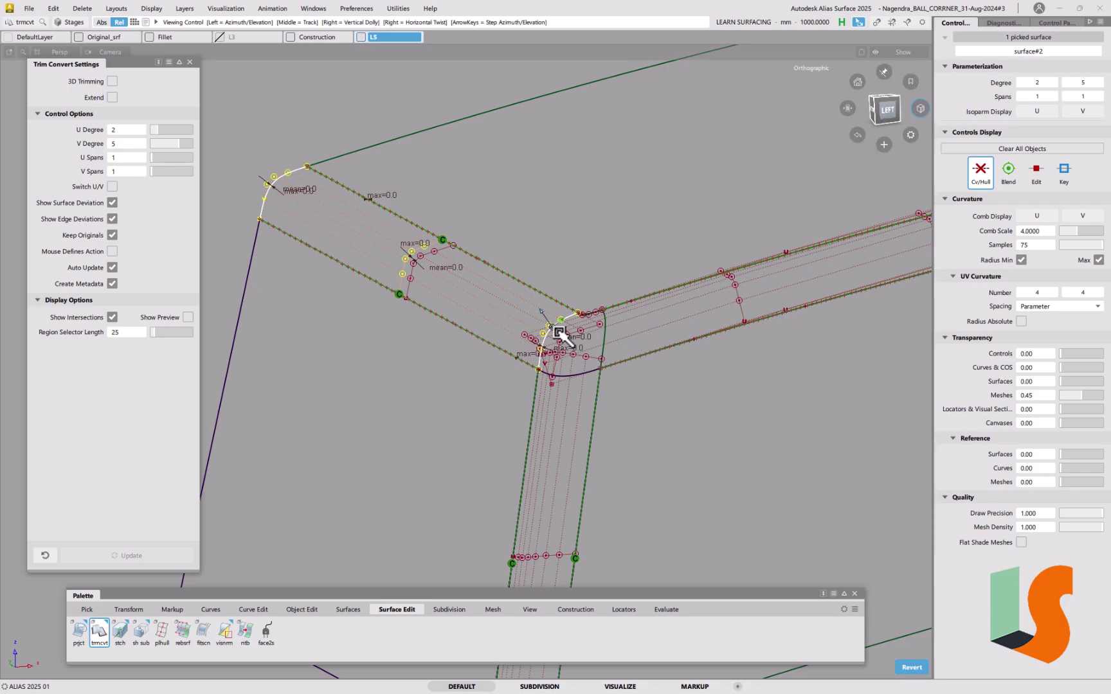
left_click_drag(567, 330, 483, 434, "alt+shift")
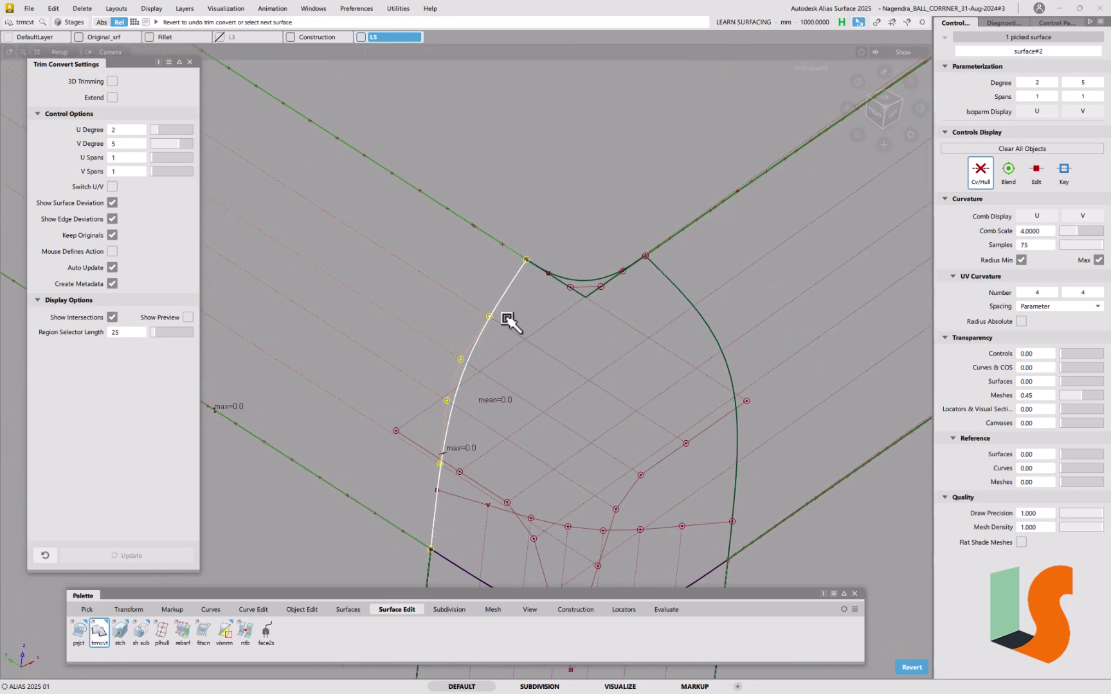
left_click_drag(511, 322, 554, 360, "alt+shift")
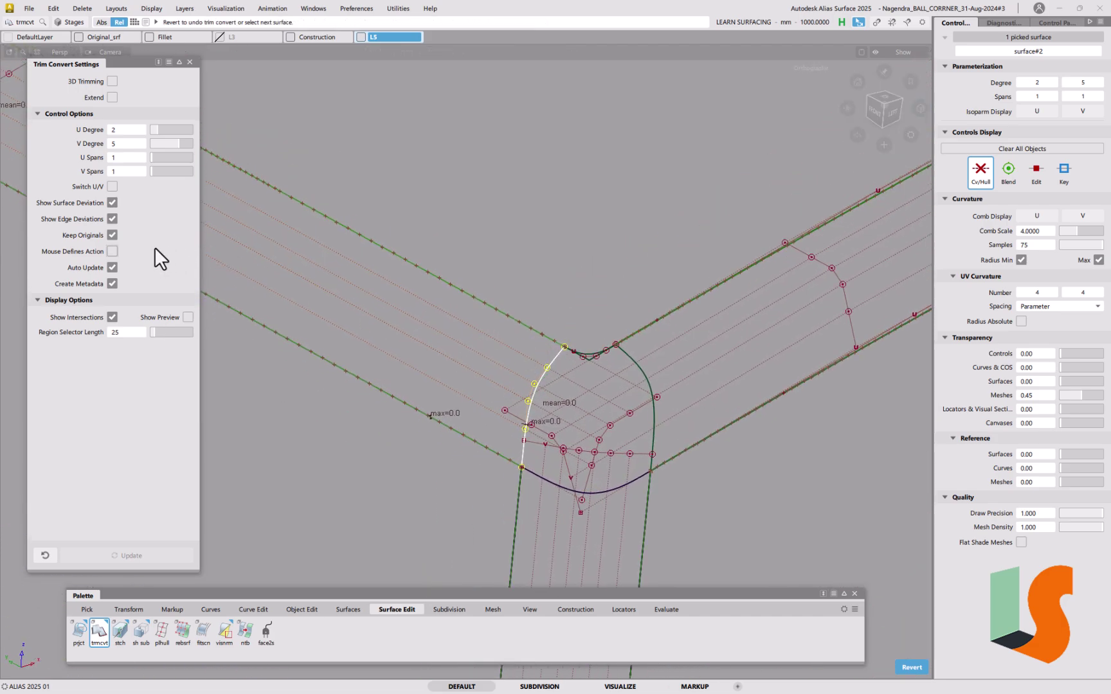
left_click(190, 61)
- Pick the left fillet surfaces with Pick Object, then clear the selection
left_click_drag(549, 379, 512, 381, "ctrl+shift")
left_click(547, 375)
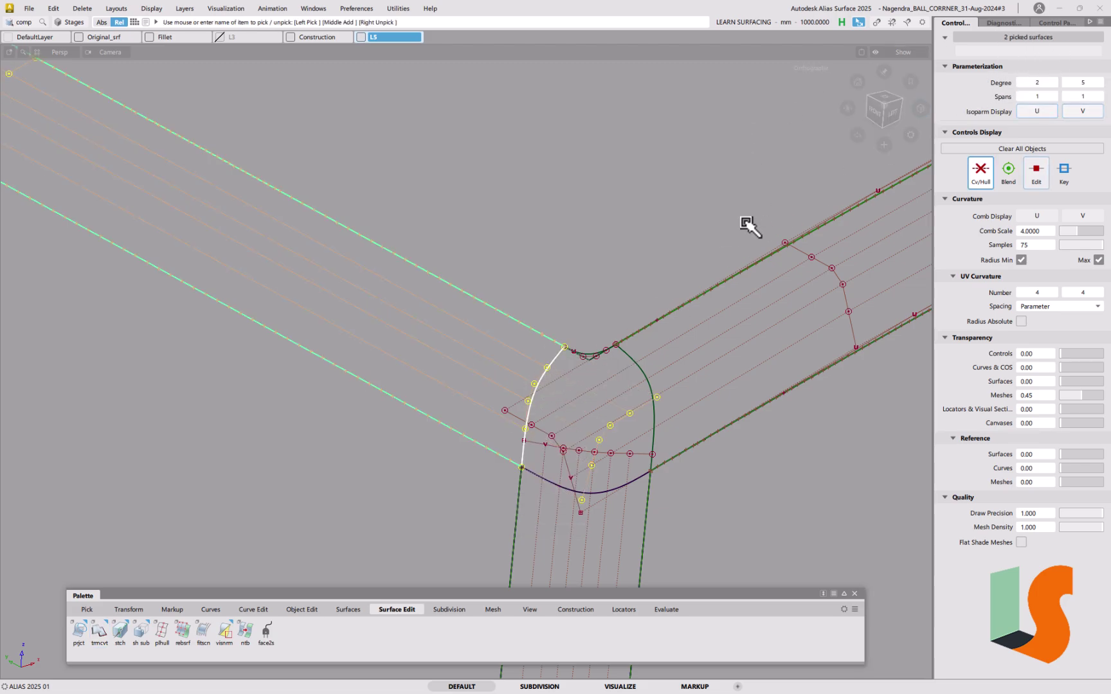
left_click_drag(608, 439, 465, 345, "alt+shift")
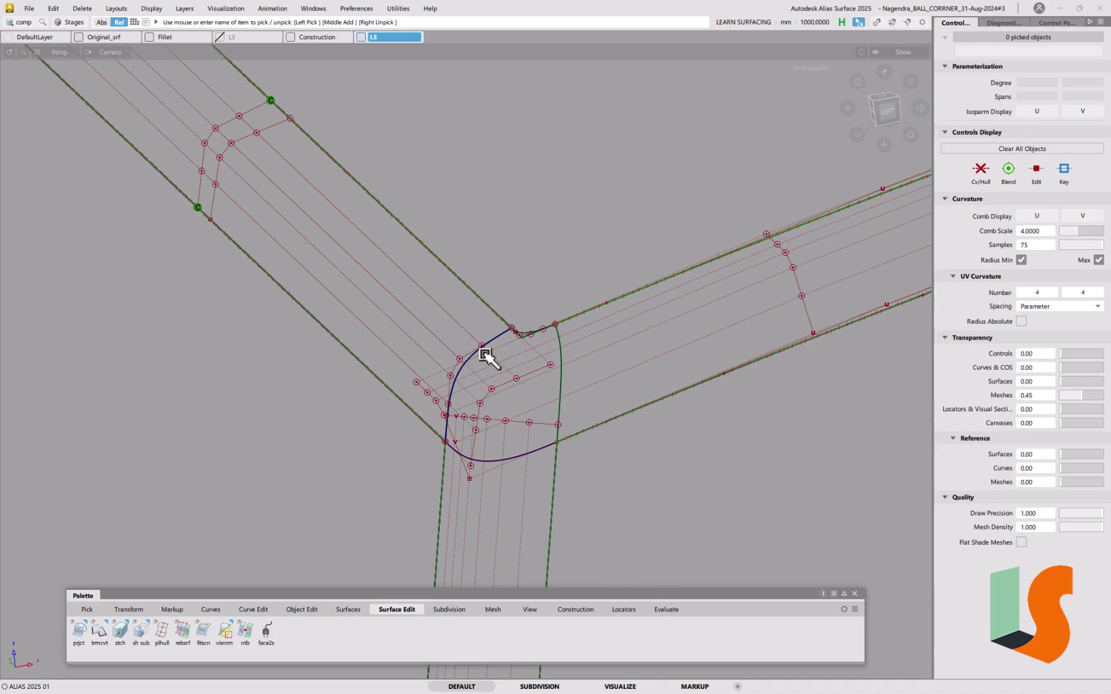
- Place a G2 Curvature Continuity locator on the fillet edge shared with the corner patch
left_click(667, 609)
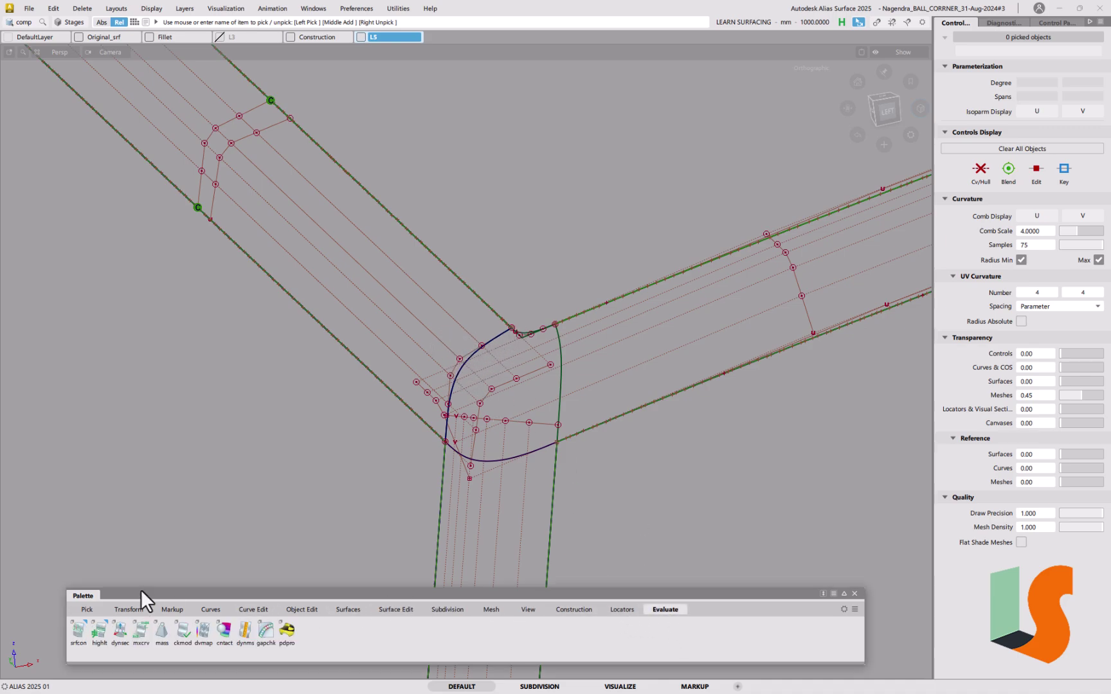
left_click(78, 632)
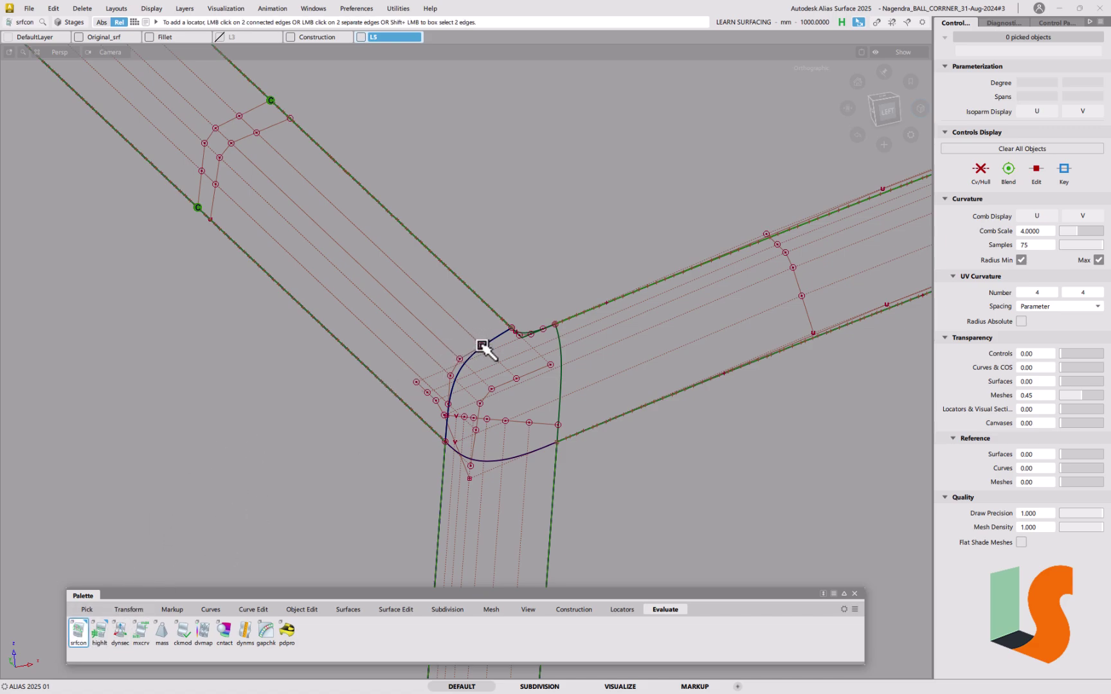
double_click(77, 637)
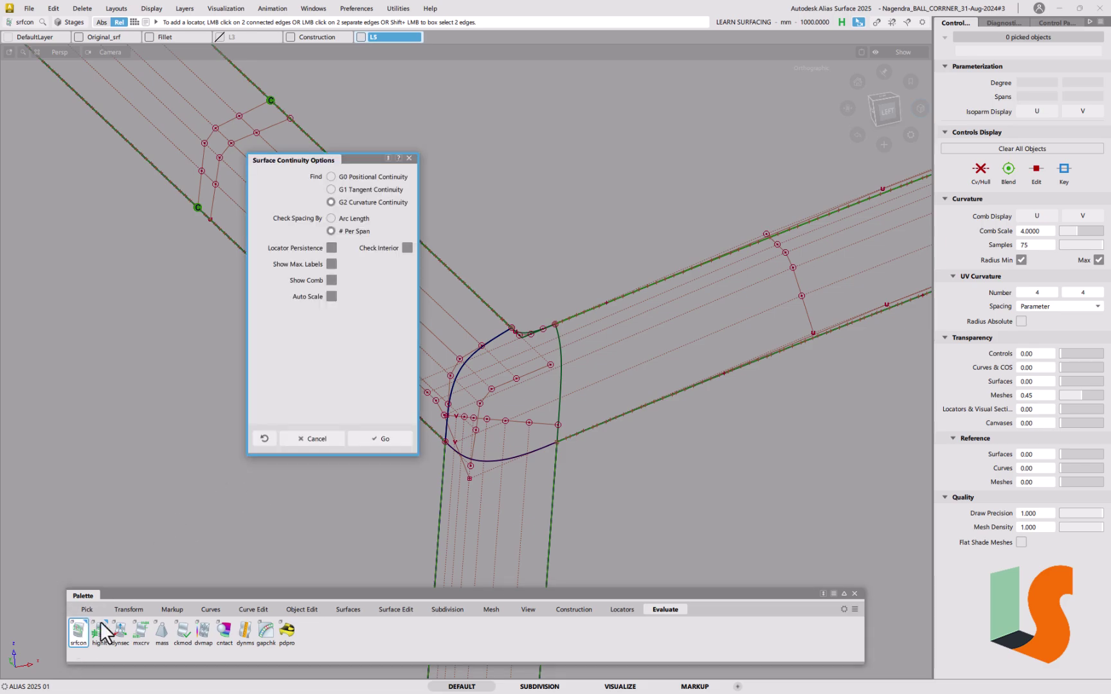
left_click(501, 334)
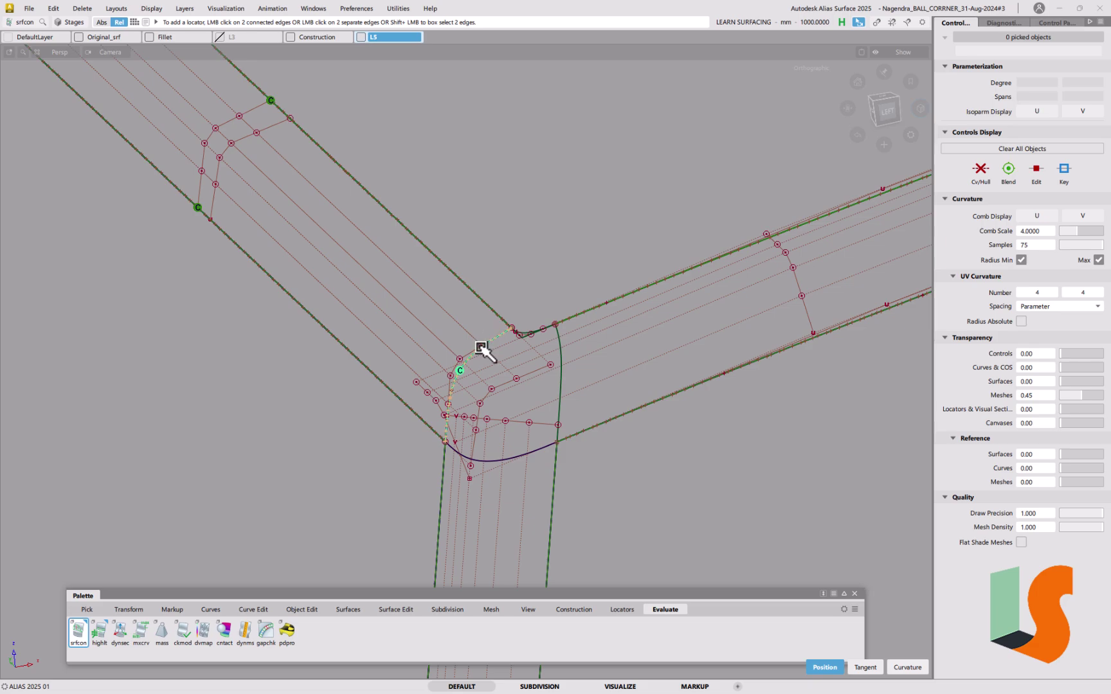
left_click_drag(511, 382, 479, 381, "alt+shift")
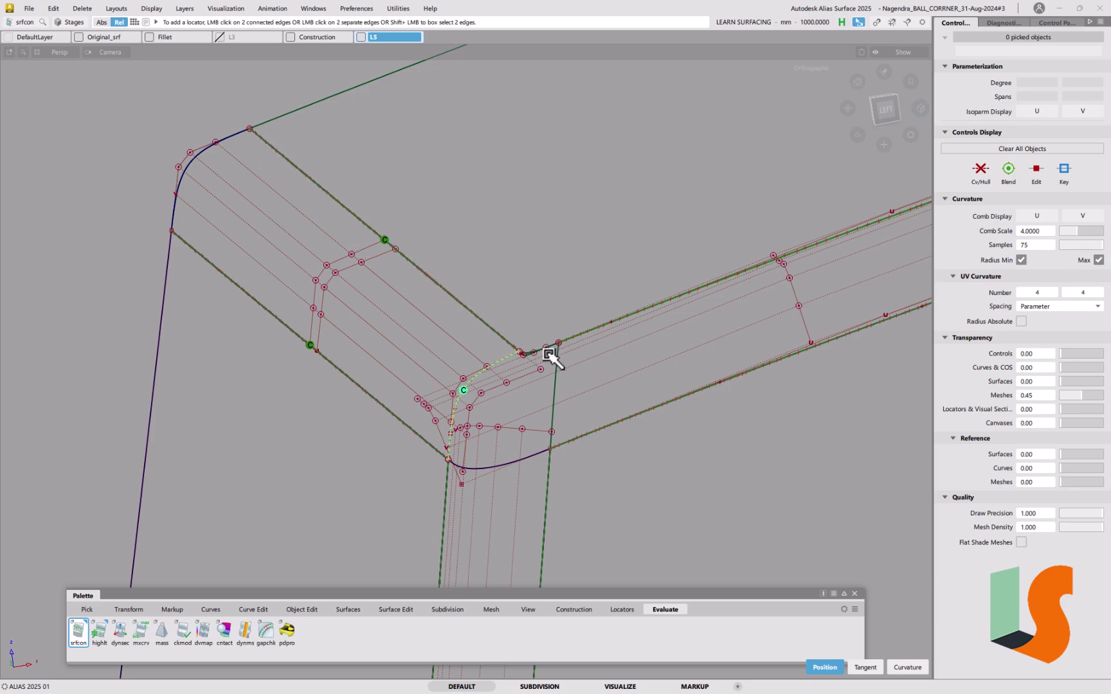
left_click_drag(550, 361, 423, 432, "alt+shift")
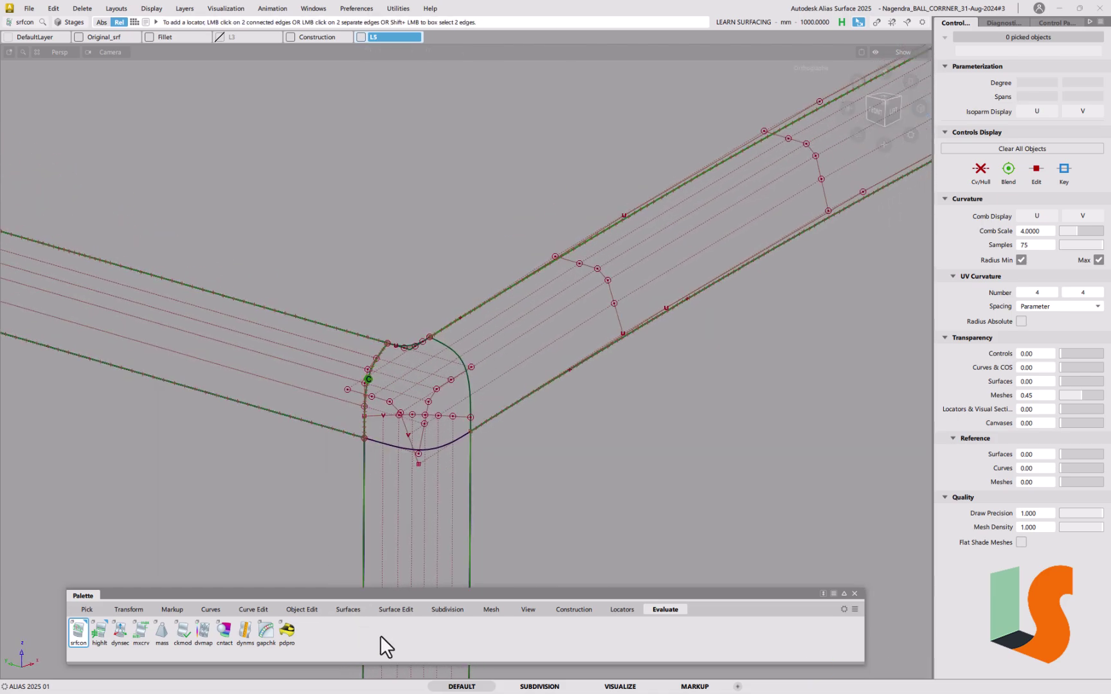
left_click(397, 610)
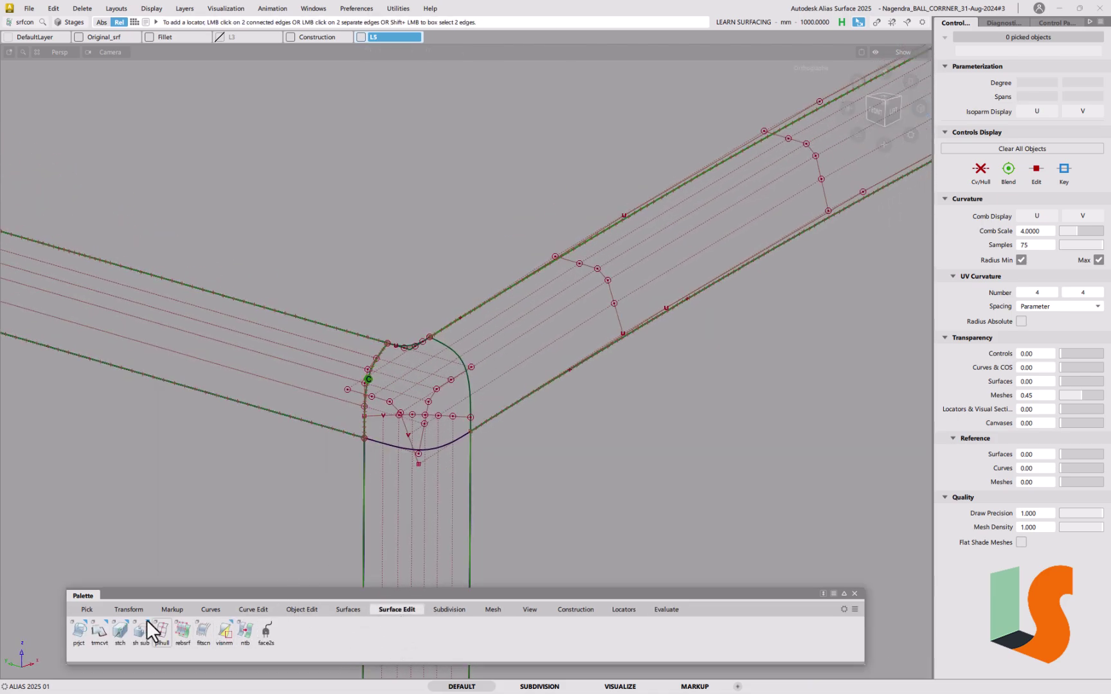
- Trim-convert the long fillet surface with U degree lowered to 2, V degree 5
scroll(467, 428, "down", 5)
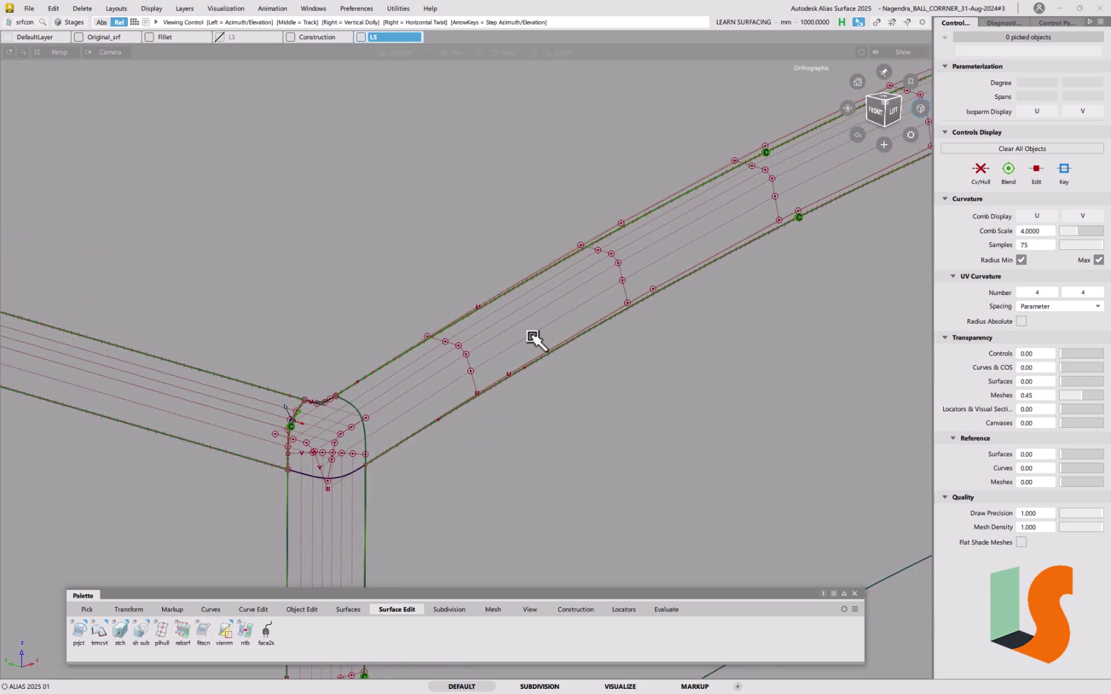
middle_click_drag(434, 392, 479, 371, "alt+shift")
double_click(99, 629)
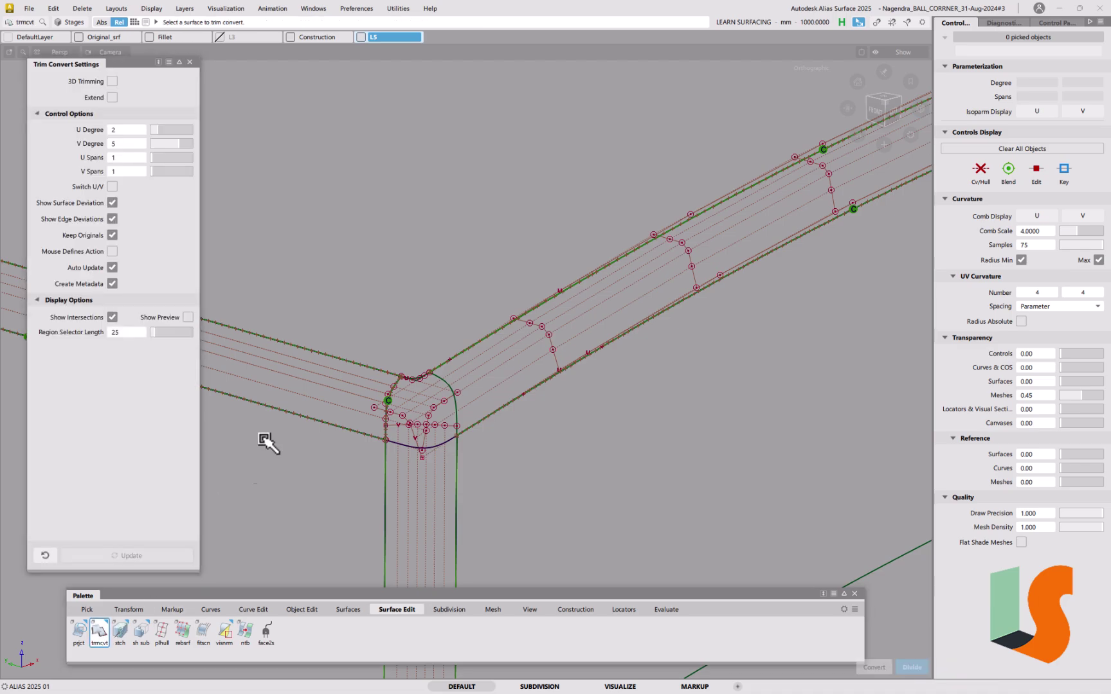
left_click(454, 377)
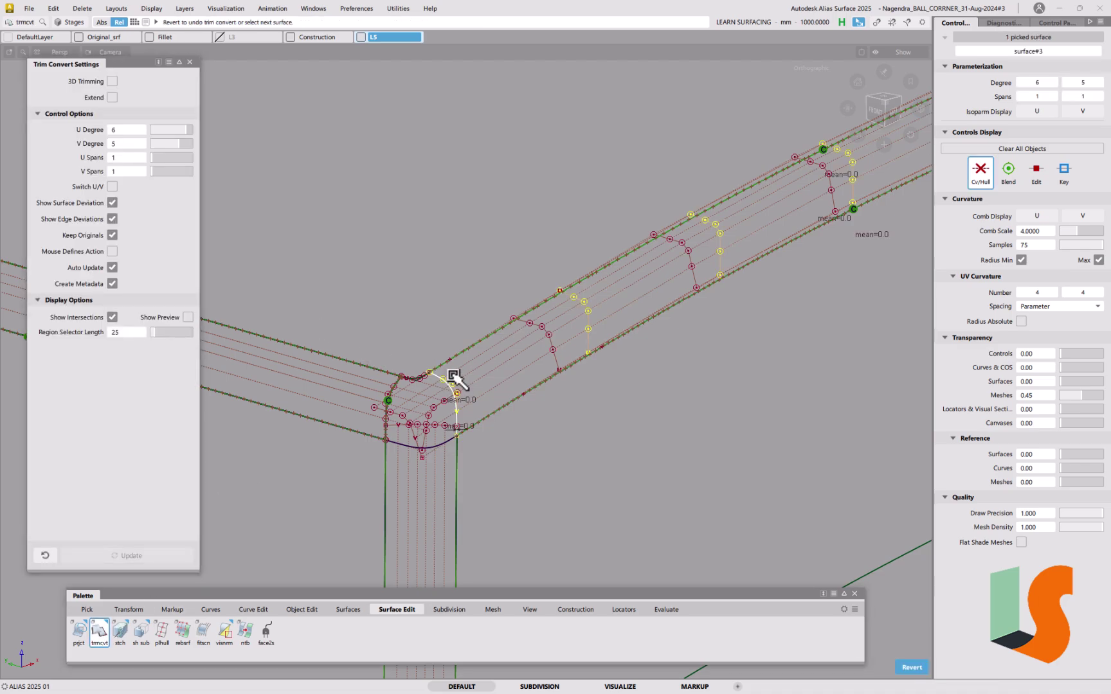
middle_click_drag(560, 362, 458, 405, "alt+shift")
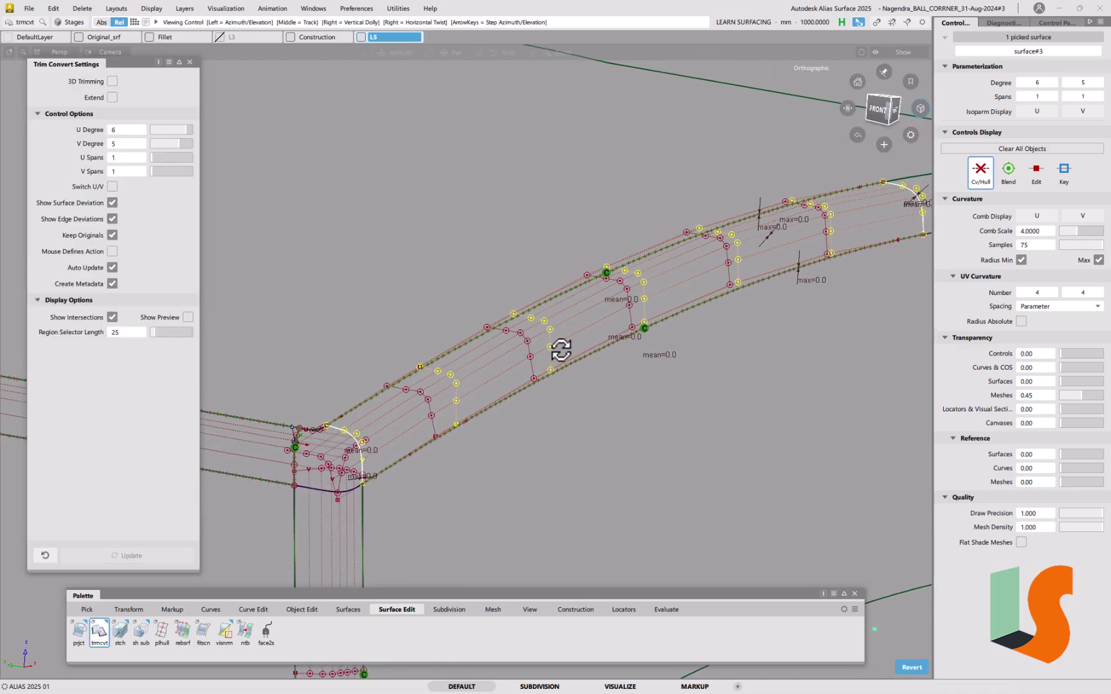
left_click_drag(560, 350, 550, 367, "alt+shift")
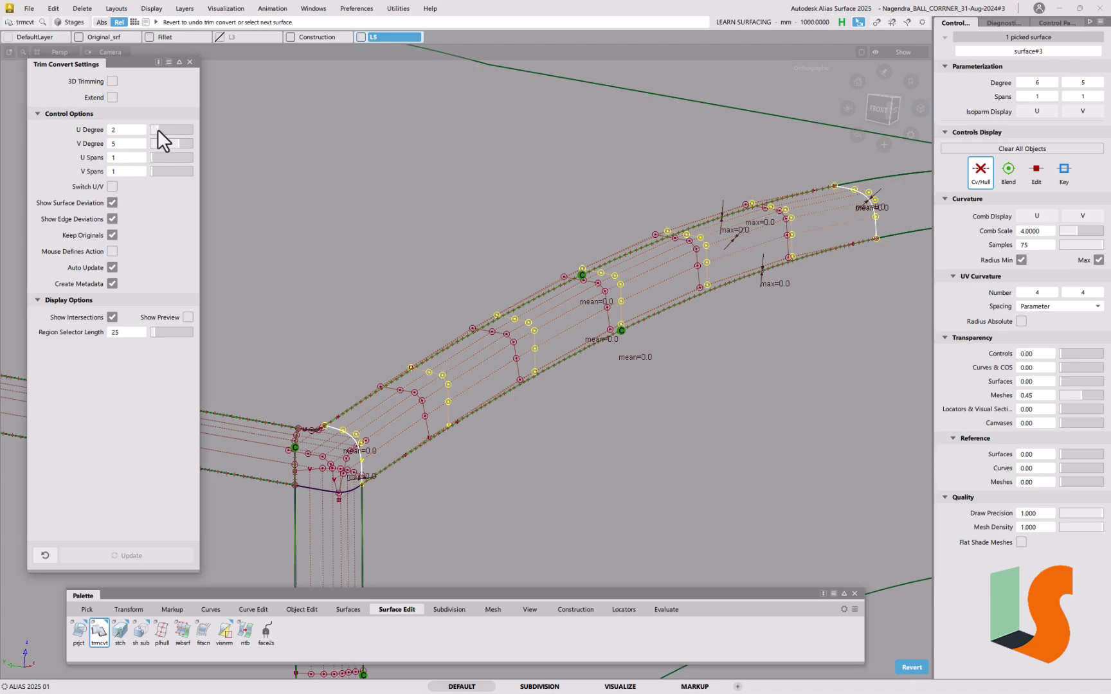
left_click_drag(157, 129, 151, 130)
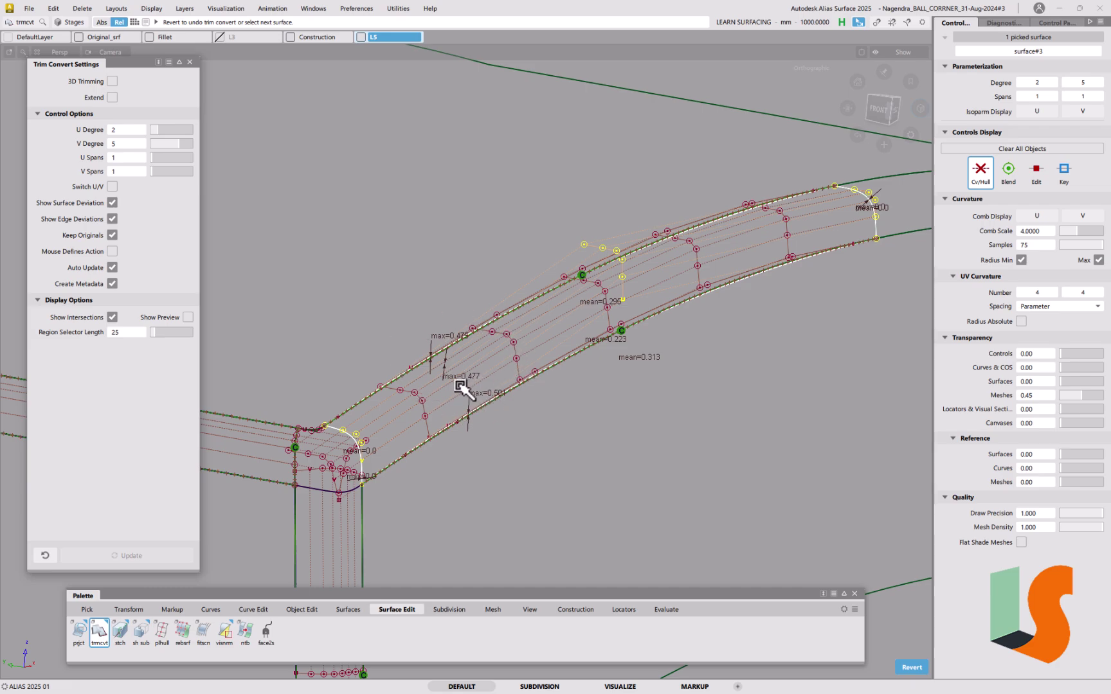
left_click(190, 61)
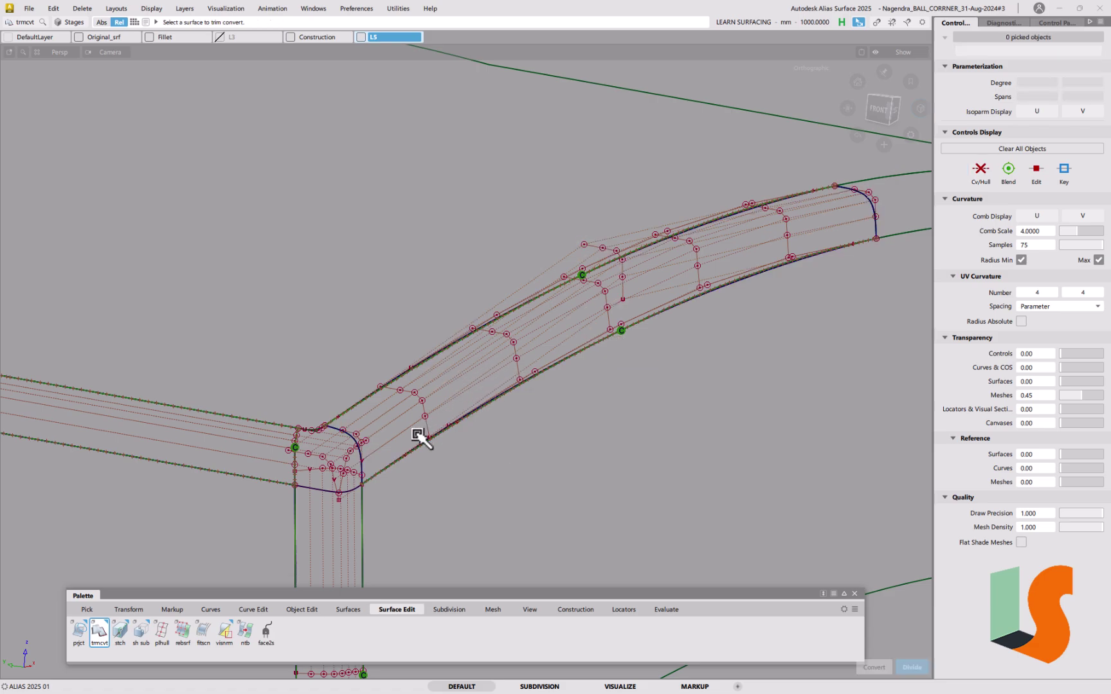
- Check continuity along the corner fillet edge, revealing a 0.69833 deg max angle
scroll(384, 464, "up", 5)
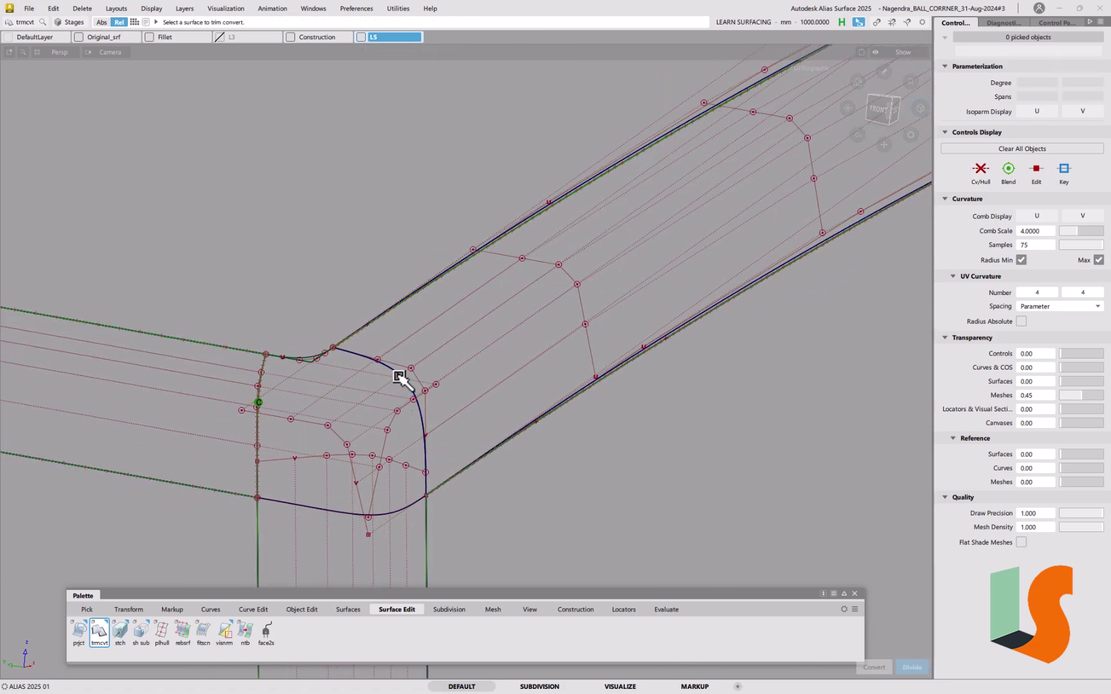
left_click(667, 609)
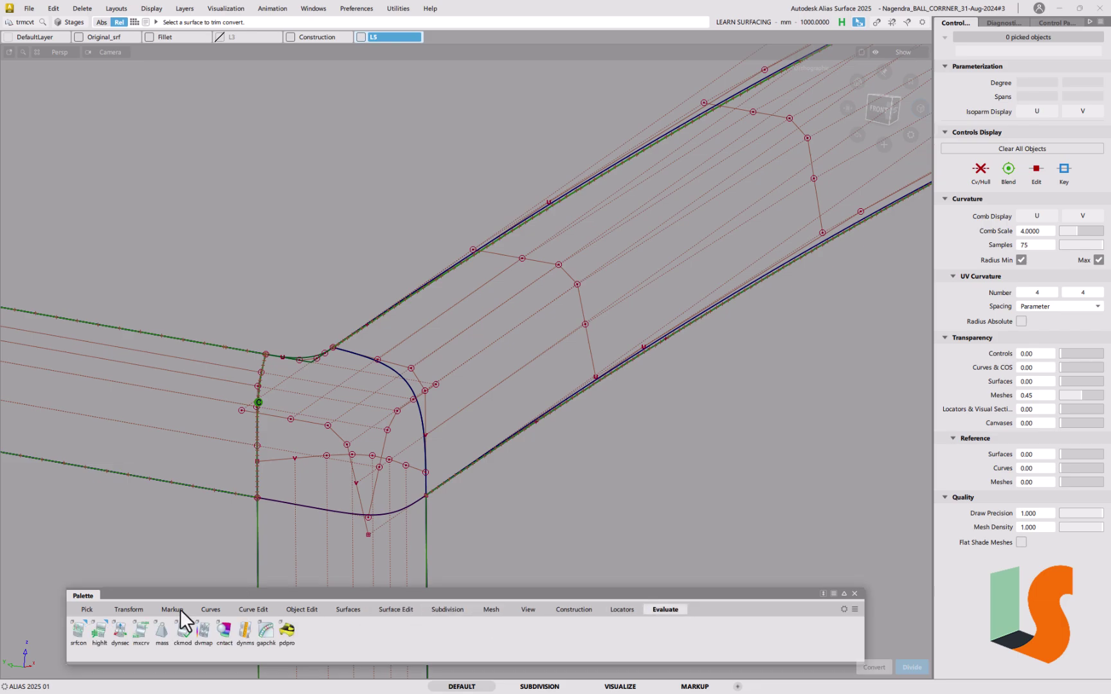
left_click(78, 628)
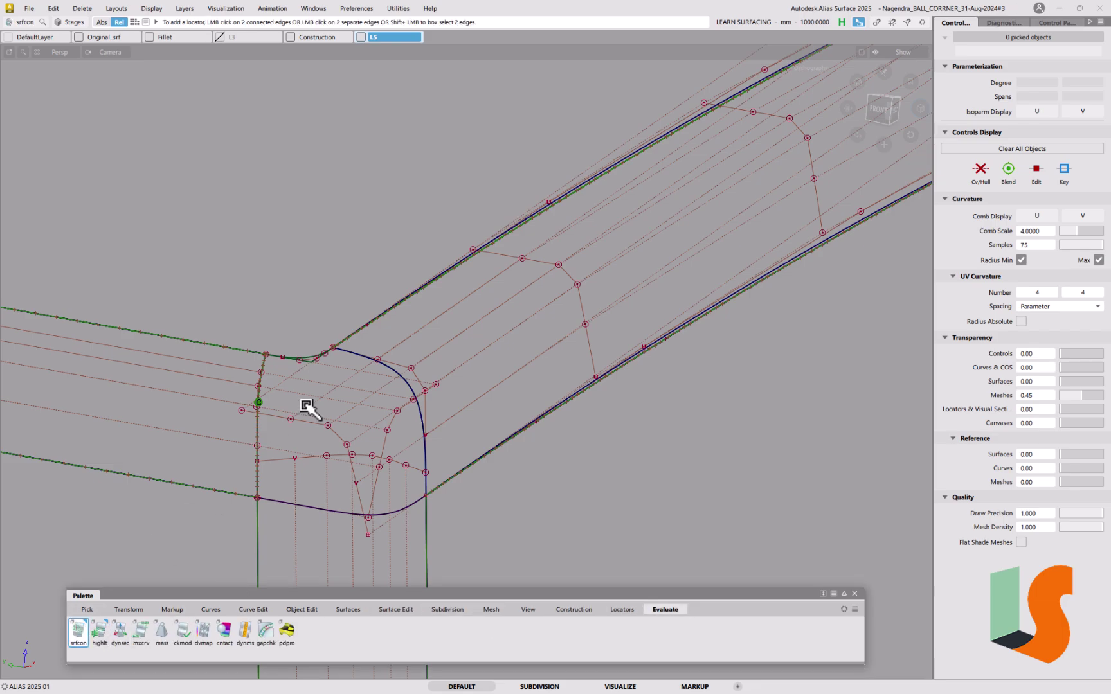
left_click(391, 368)
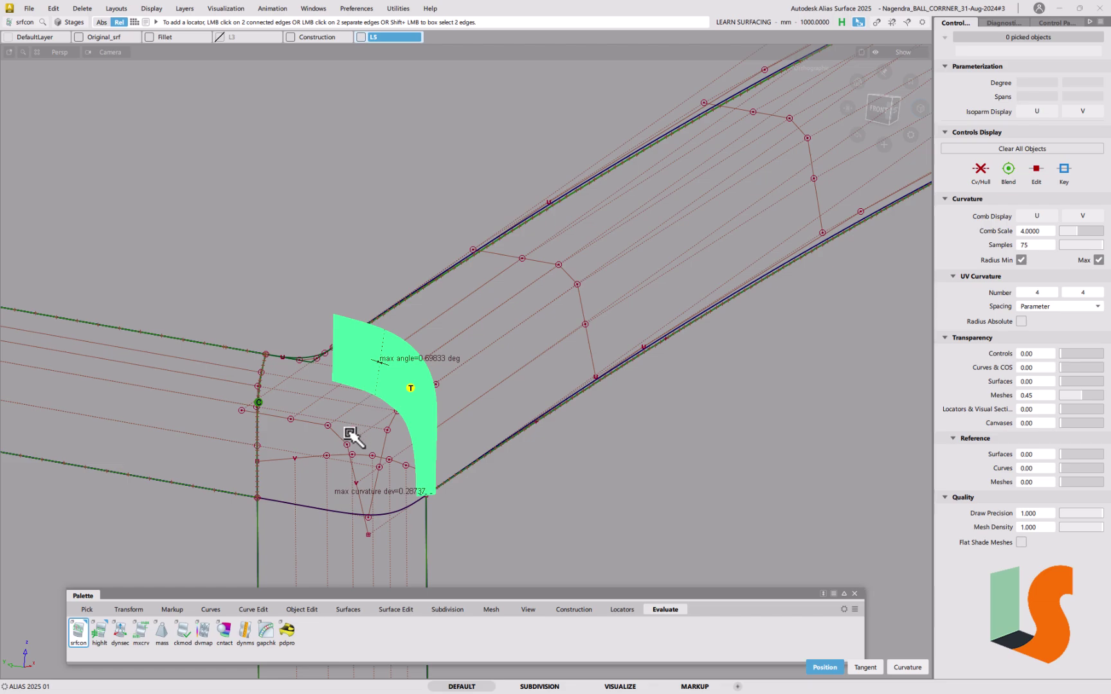
- Pick the degree-2 surface copy (surface#3) using Pick Object
left_click(514, 469, "ctrl+shift")
left_click(521, 487, "ctrl+shift")
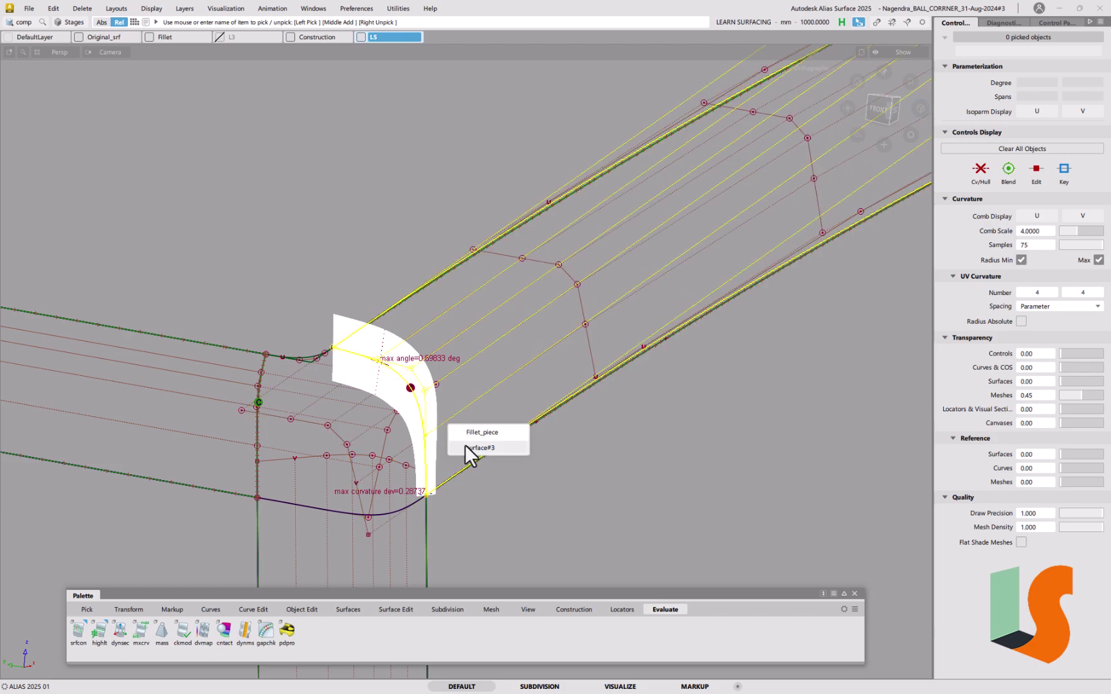
left_click(466, 444)
- Delete the degree-2 copy and trim-convert the fillet surface again
key("Delete")
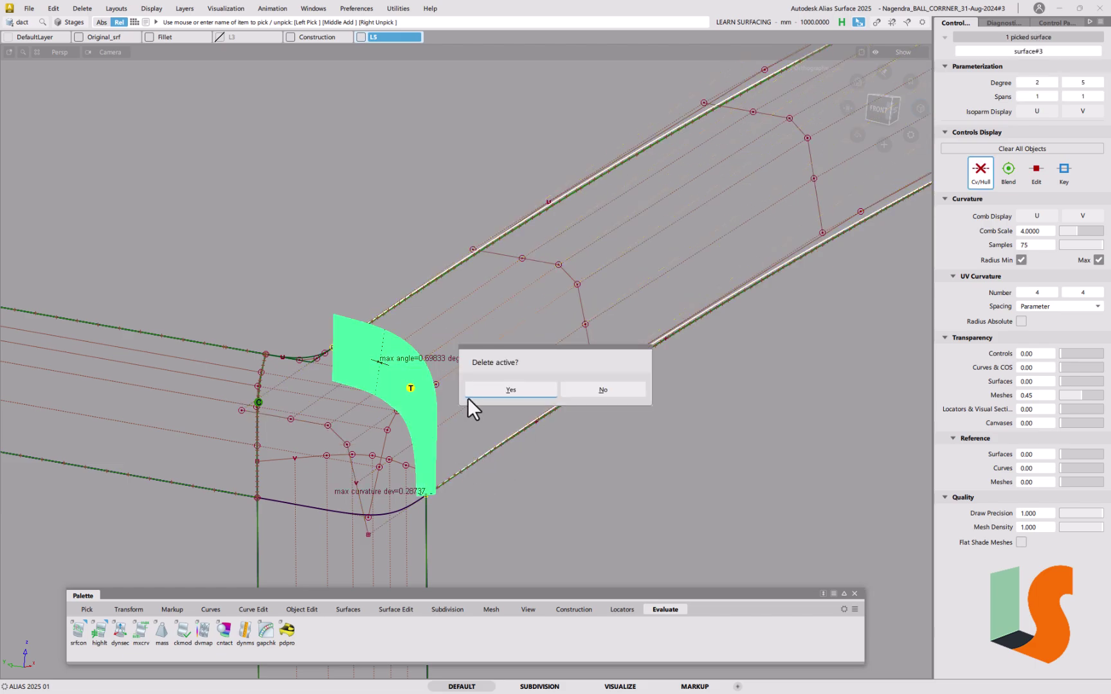
left_click(485, 393)
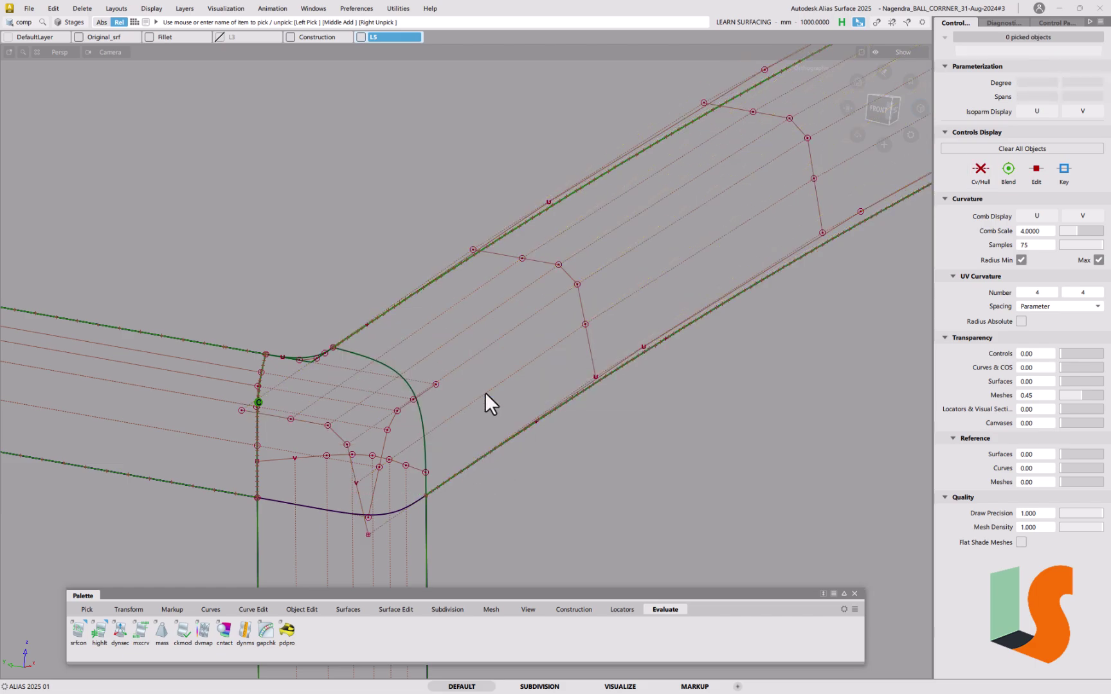
left_click(394, 609)
left_click(99, 632)
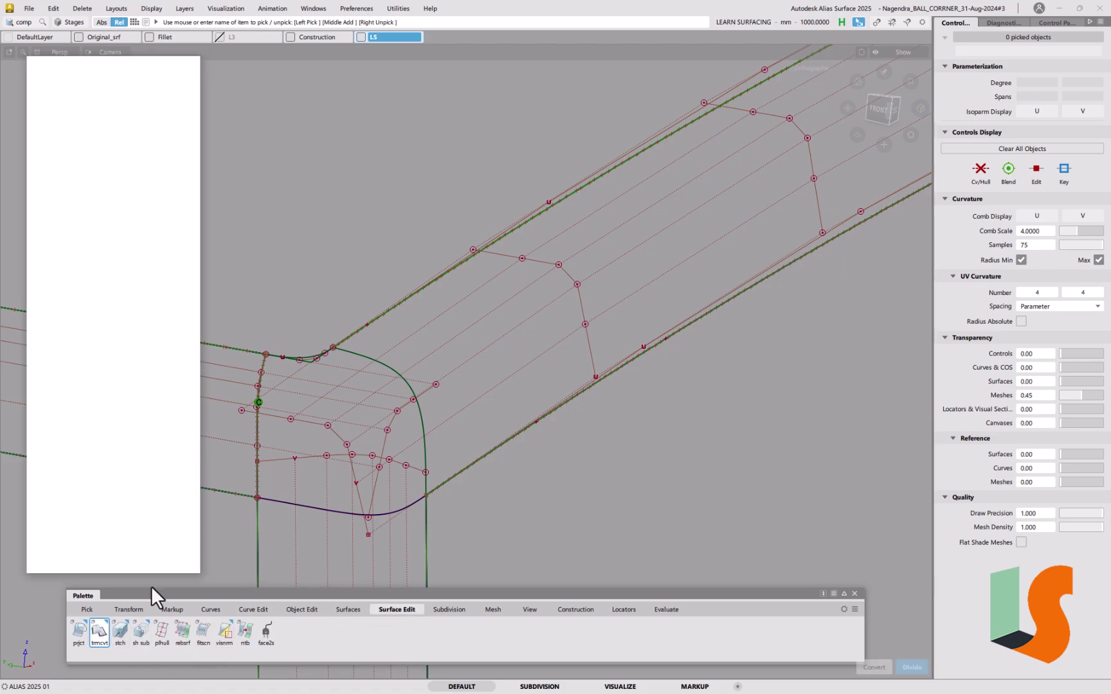
left_click(388, 368)
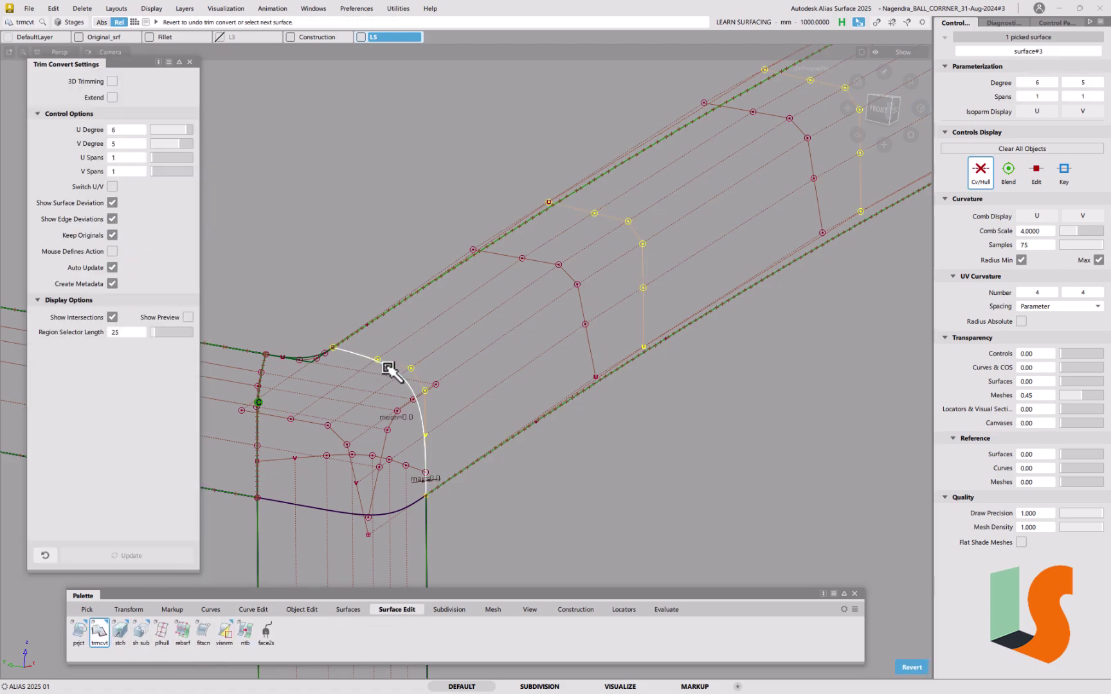
left_click_drag(446, 298, 496, 401, "alt+shift")
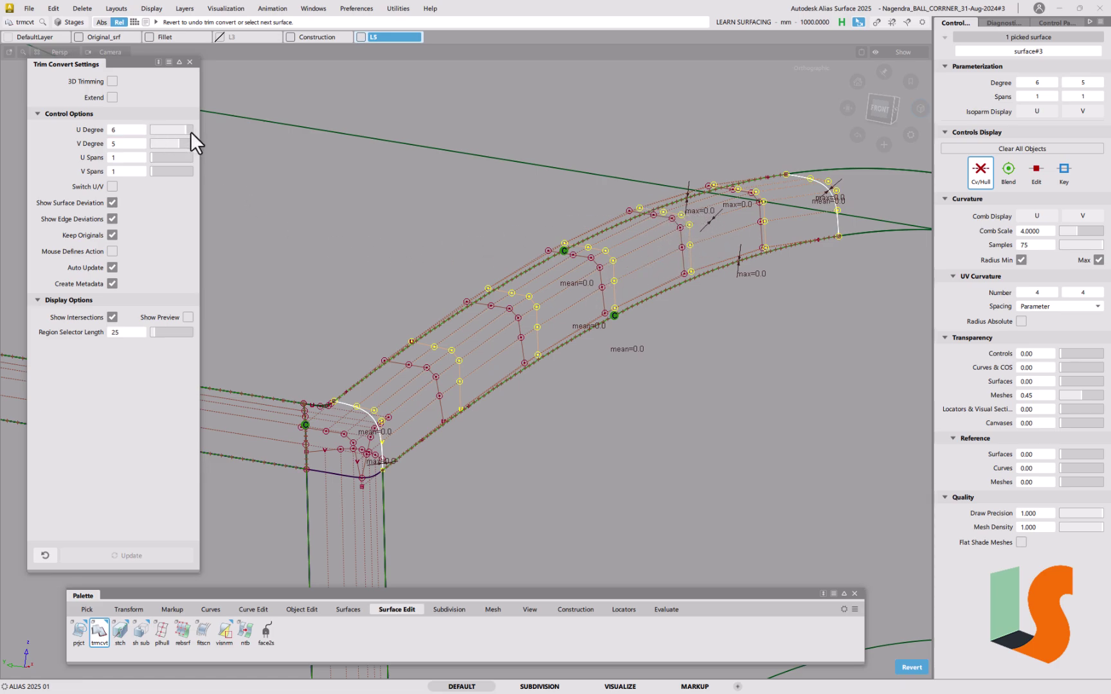
- Set the new fillet copy to U degree 9 with 12 U spans
left_click_drag(185, 130, 198, 130)
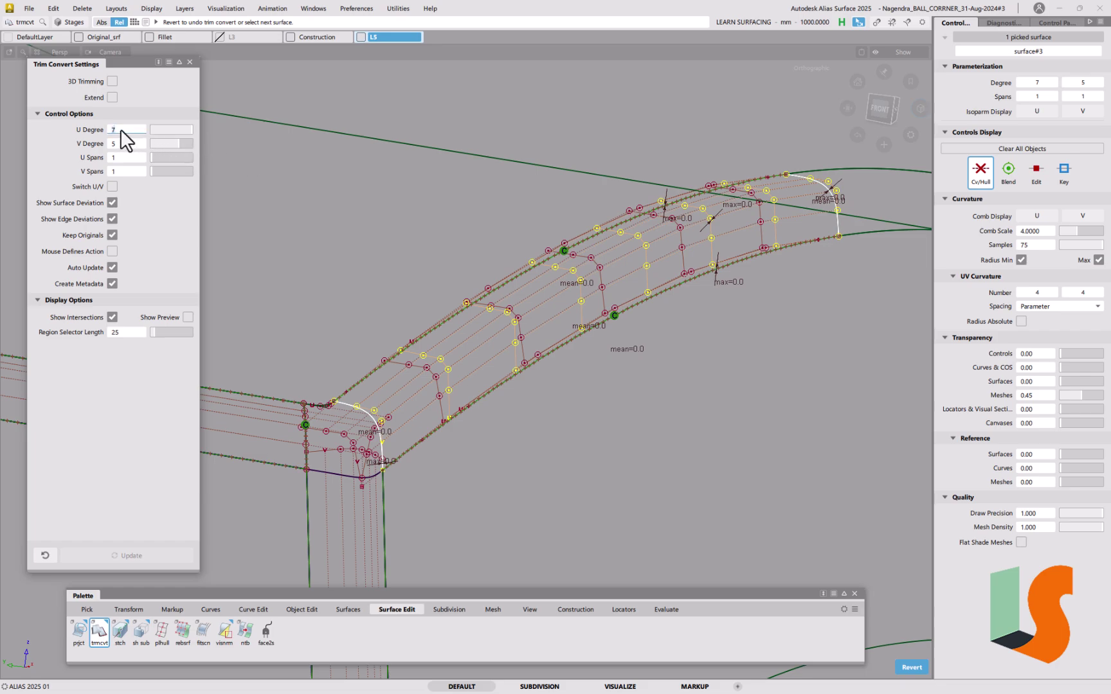
key("Return")
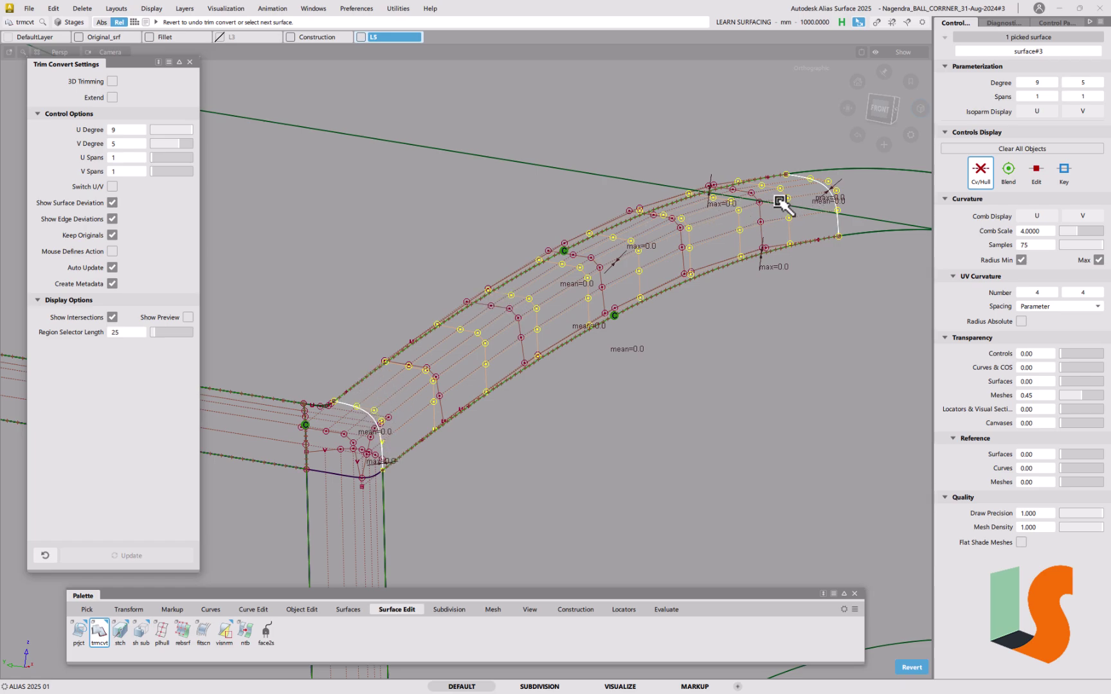
left_click(166, 155)
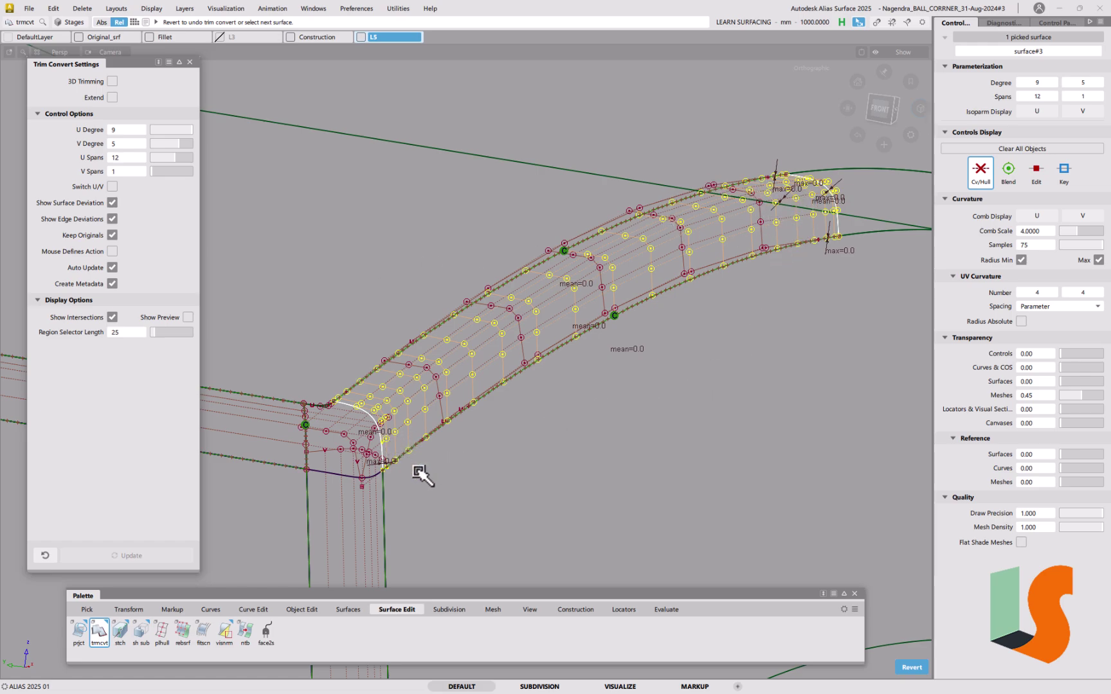
right_click_drag(421, 478, 466, 372, "alt+shift")
scroll(515, 302, "up", 3)
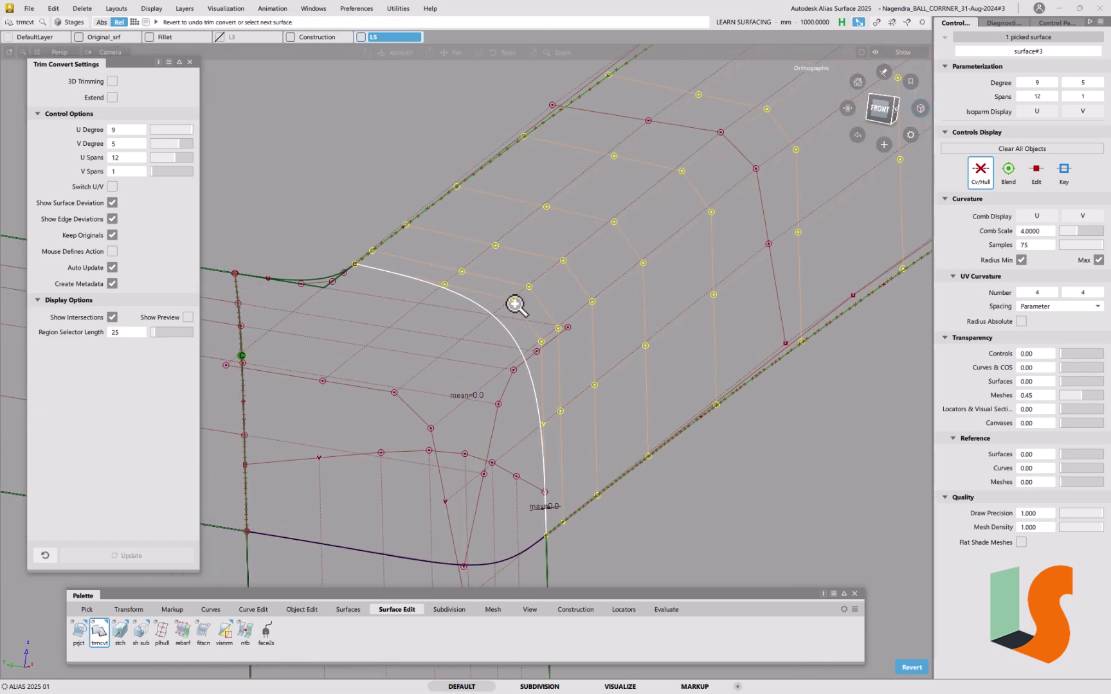
- Review Construction Options tolerances, such as 0.001 mm curve fit distance and Max Surf Spans
left_click(356, 8)
left_click(381, 141)
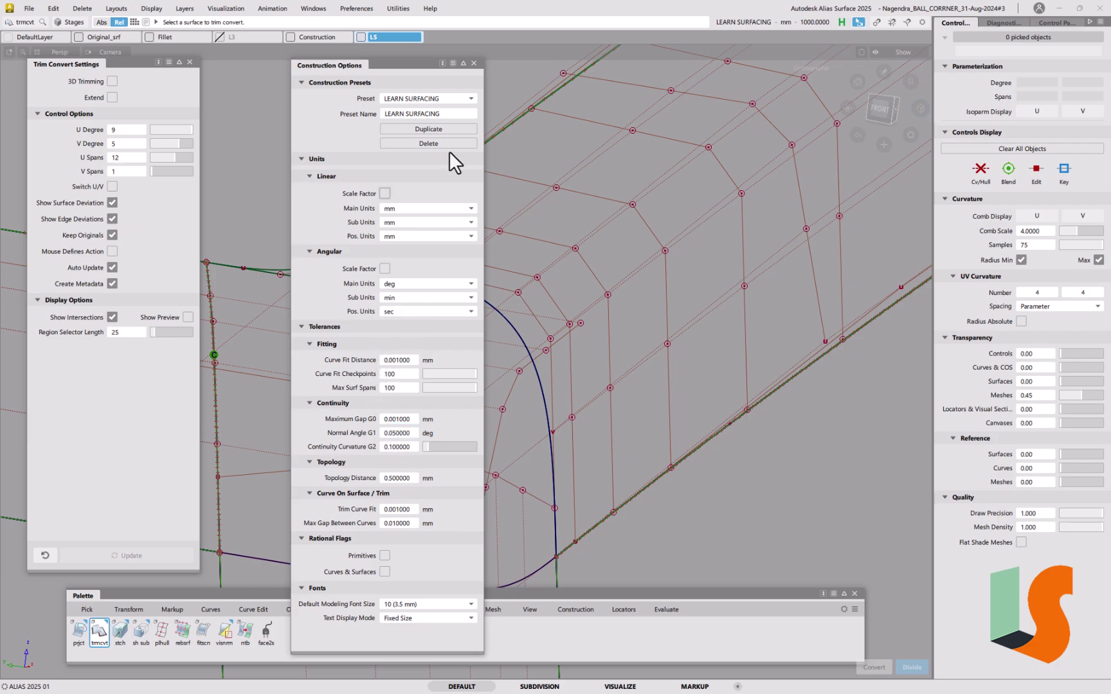
left_click(474, 63)
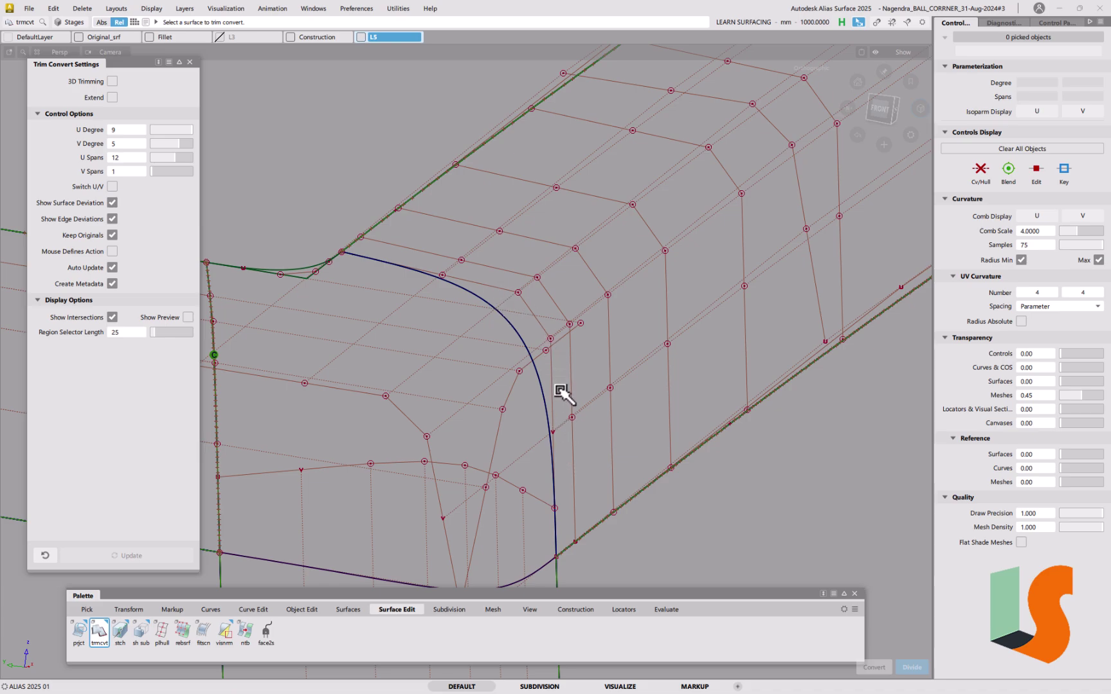
left_click(671, 610)
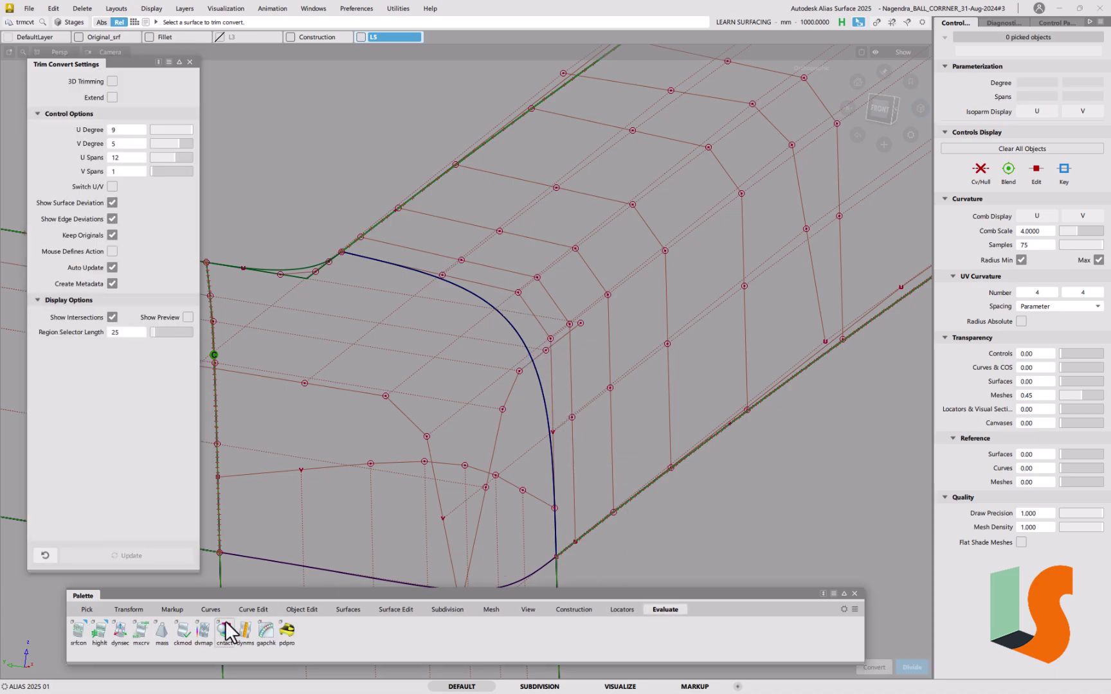
left_click(79, 633)
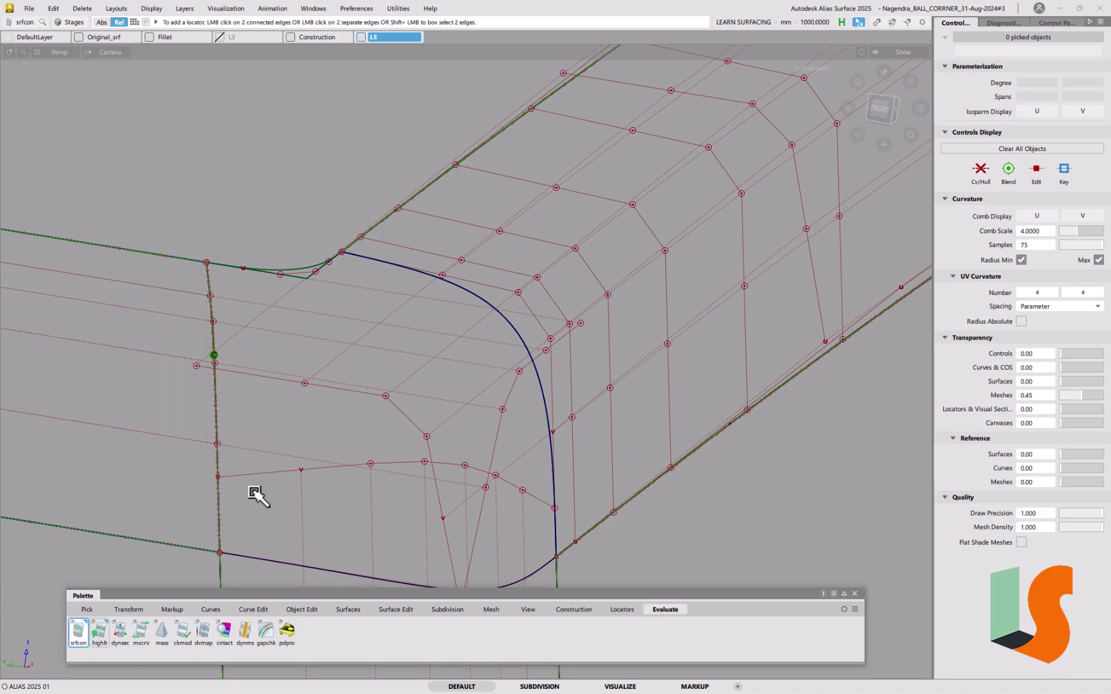
left_click(482, 297)
left_click_drag(565, 260, 583, 397, "alt+shift")
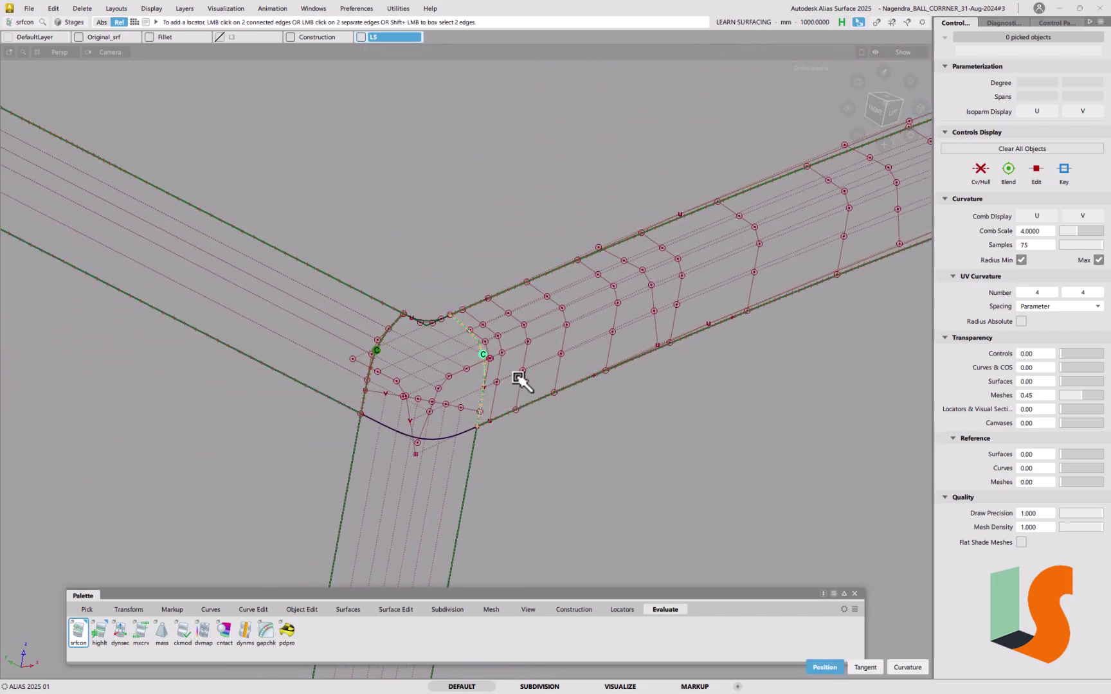
left_click_drag(511, 410, 496, 409, "ctrl+shift")
left_click(487, 384)
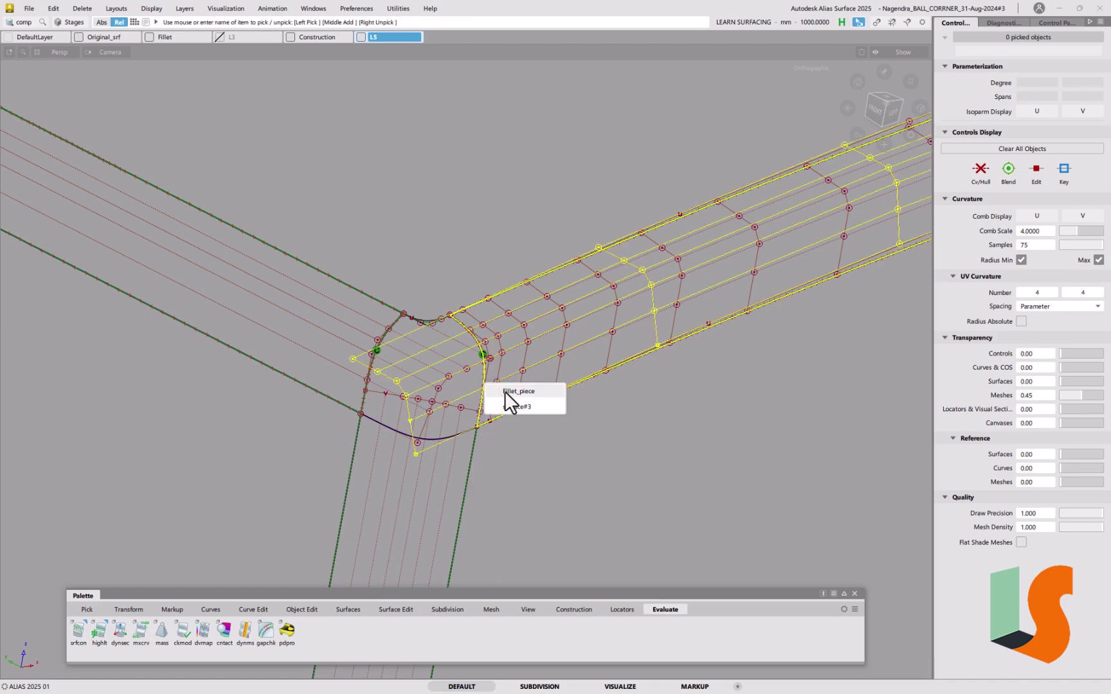
left_click(501, 404)
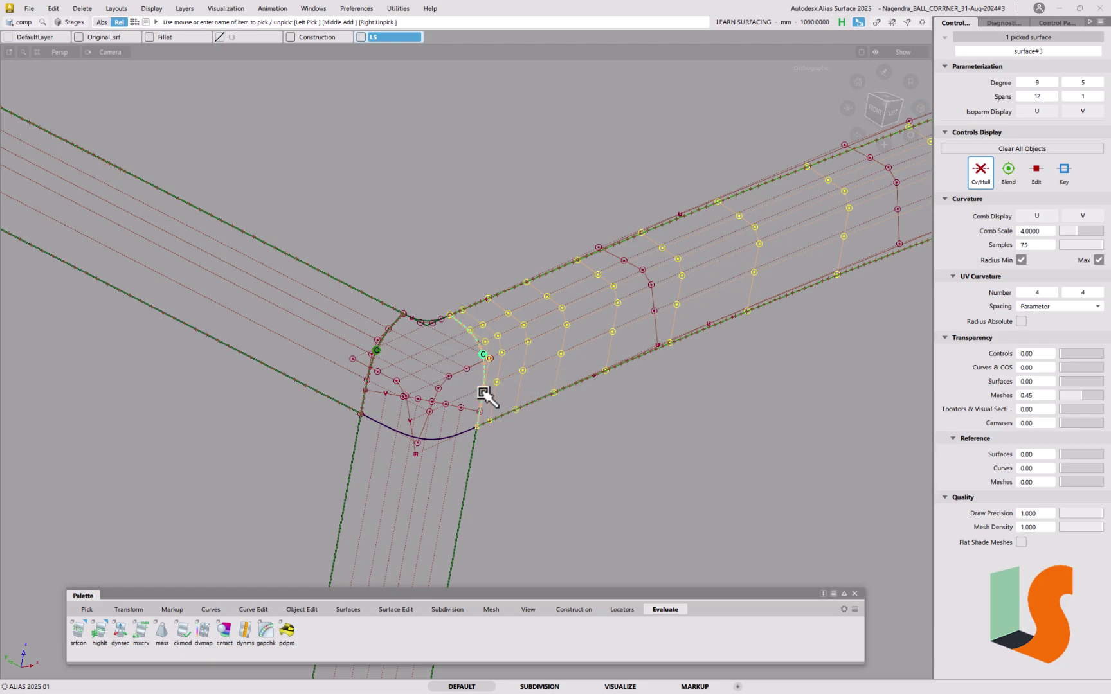
left_click(443, 436)
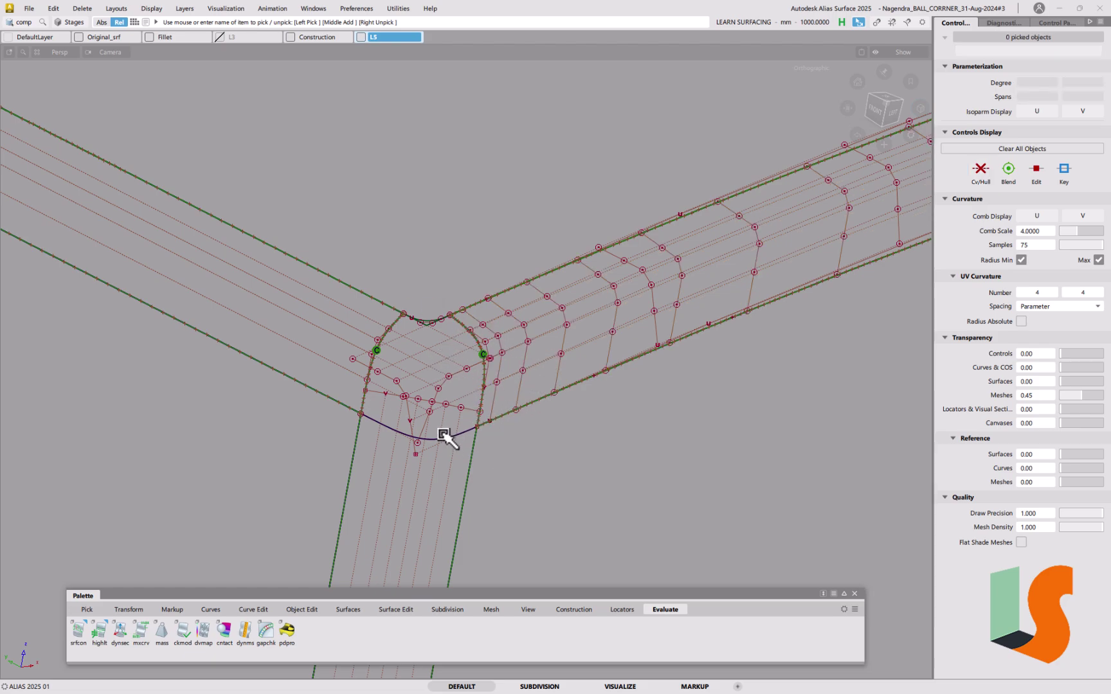
- Trim-convert Fillet_srf#2 into surface#4 at U degree 2, V degree 7, one span each
left_click(393, 610)
left_click(94, 633)
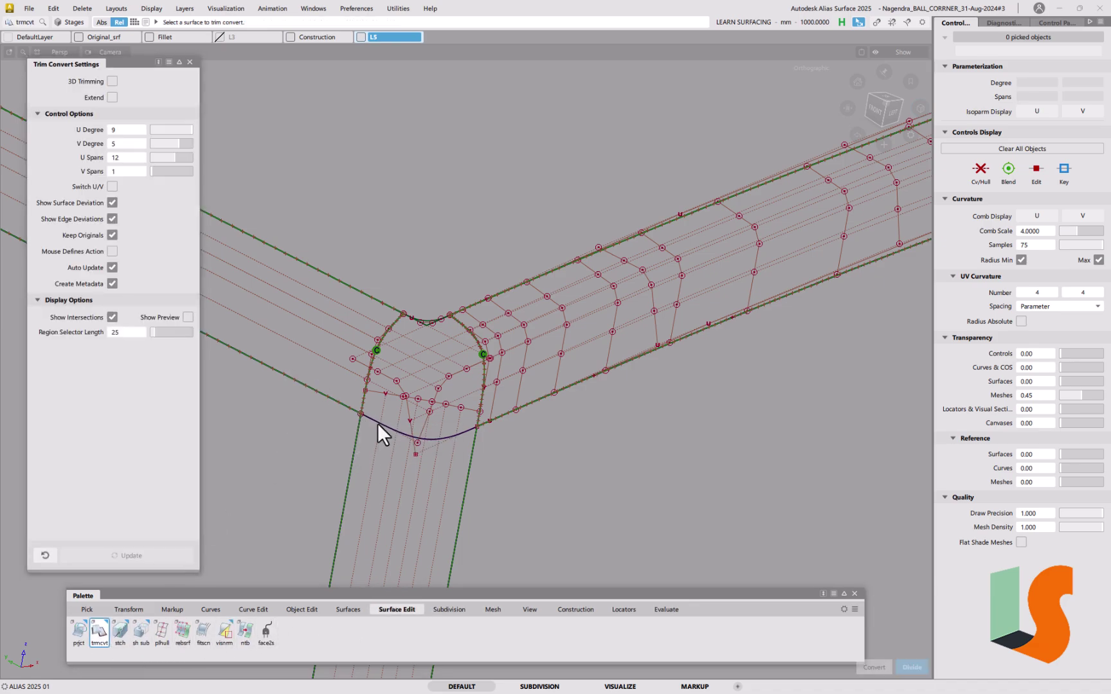
left_click(396, 434)
left_click(397, 447)
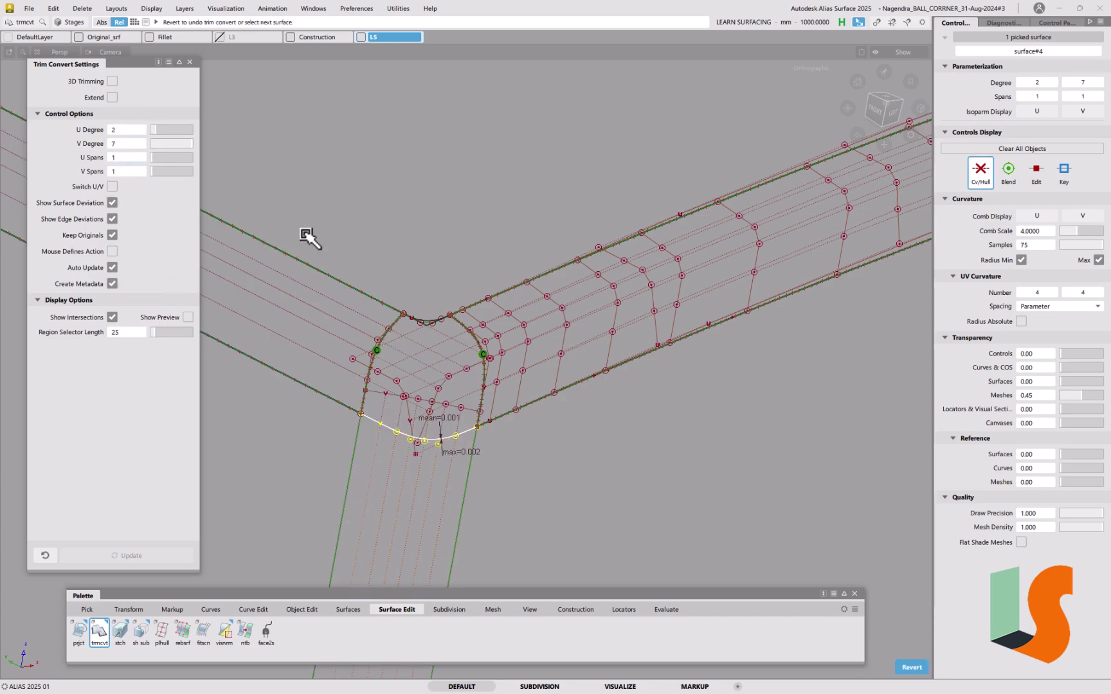
left_click_drag(433, 259, 376, 306, "alt+shift")
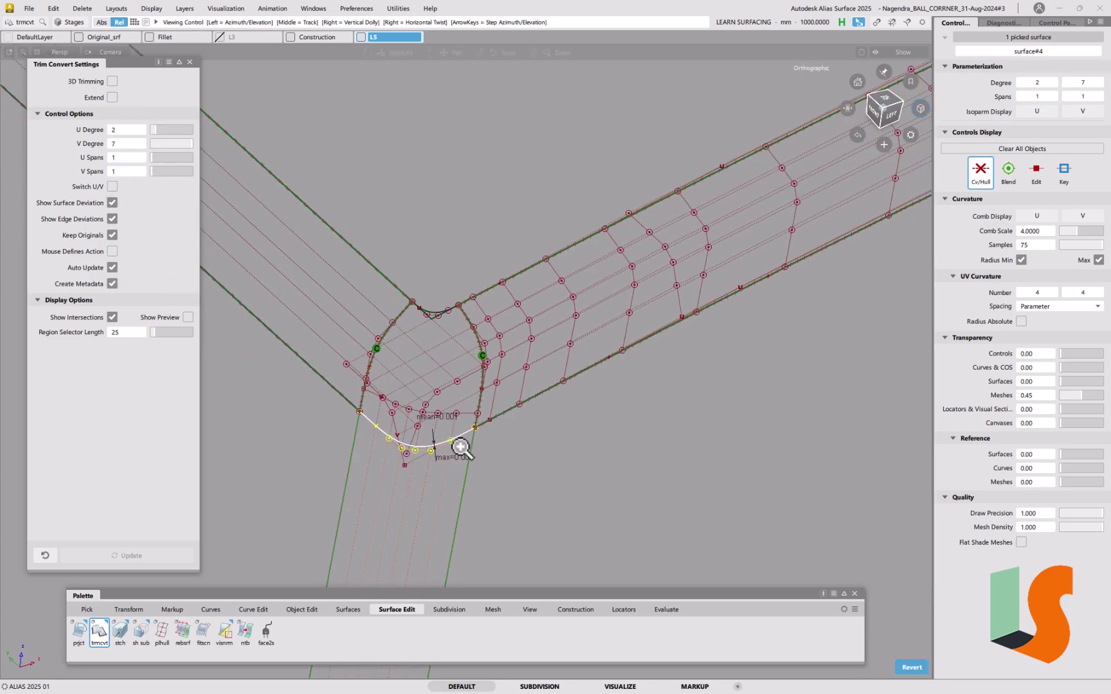
scroll(463, 453, "up", 5)
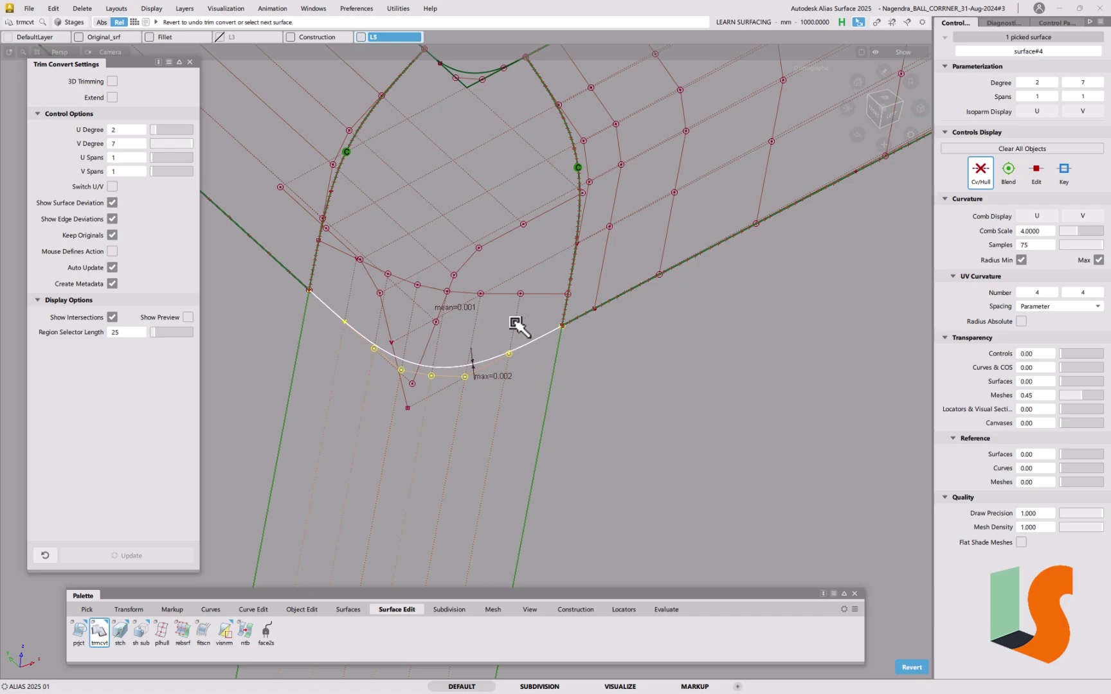
scroll(514, 341, "down", 5)
left_click_drag(452, 394, 611, 370, "alt+shift")
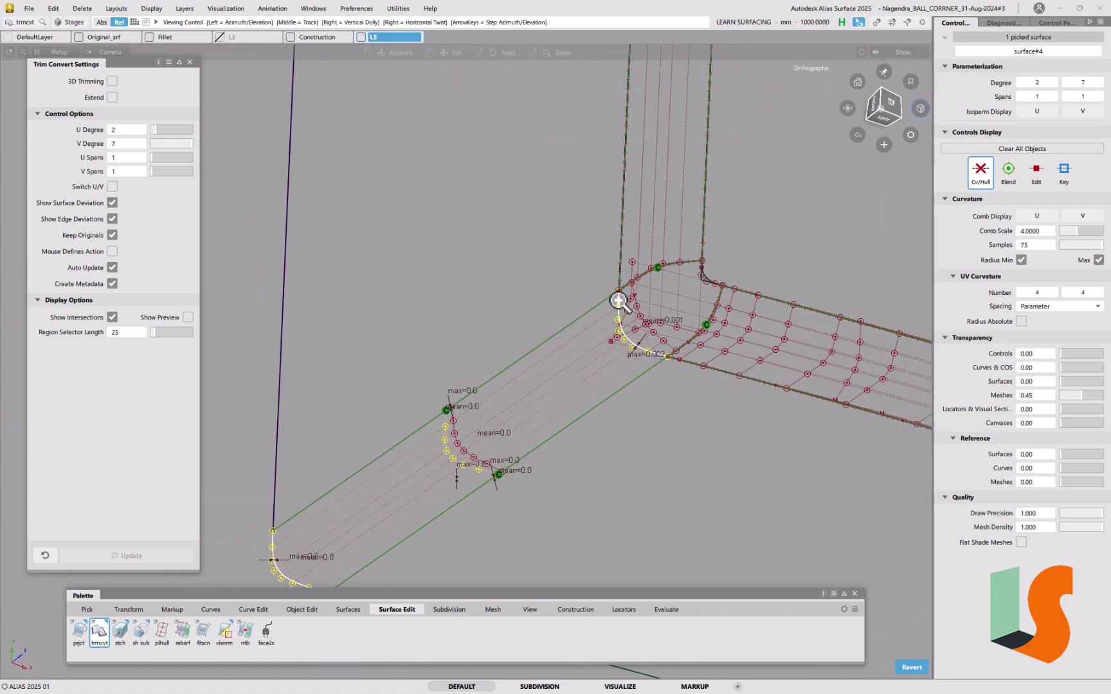
scroll(567, 324, "up", 5)
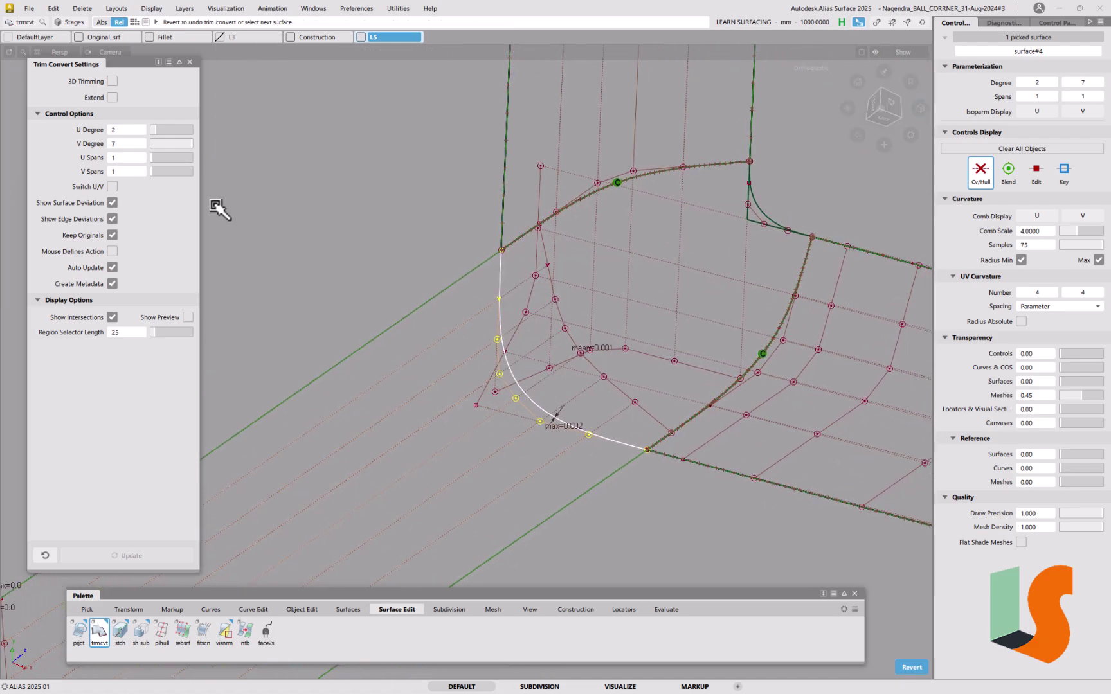
- Set the fillet copy to U degree 5 and V degree 9 in Trim Convert Settings
left_click(168, 128)
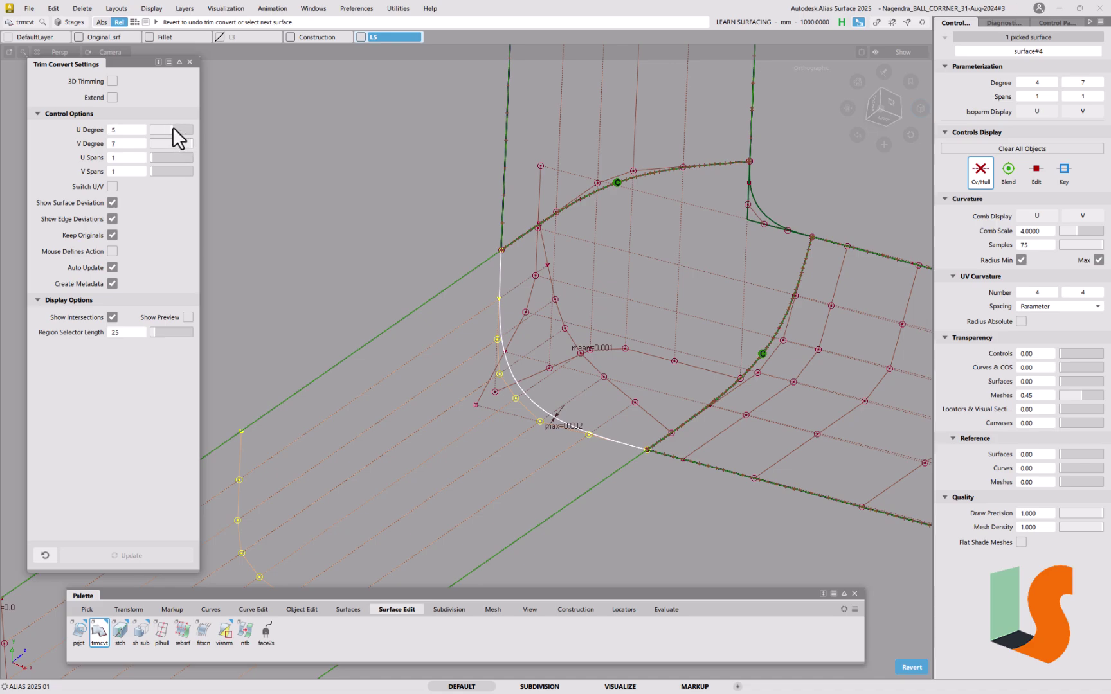
left_click(131, 146)
key("Return")
left_click(121, 143)
type("9")
key("Return")
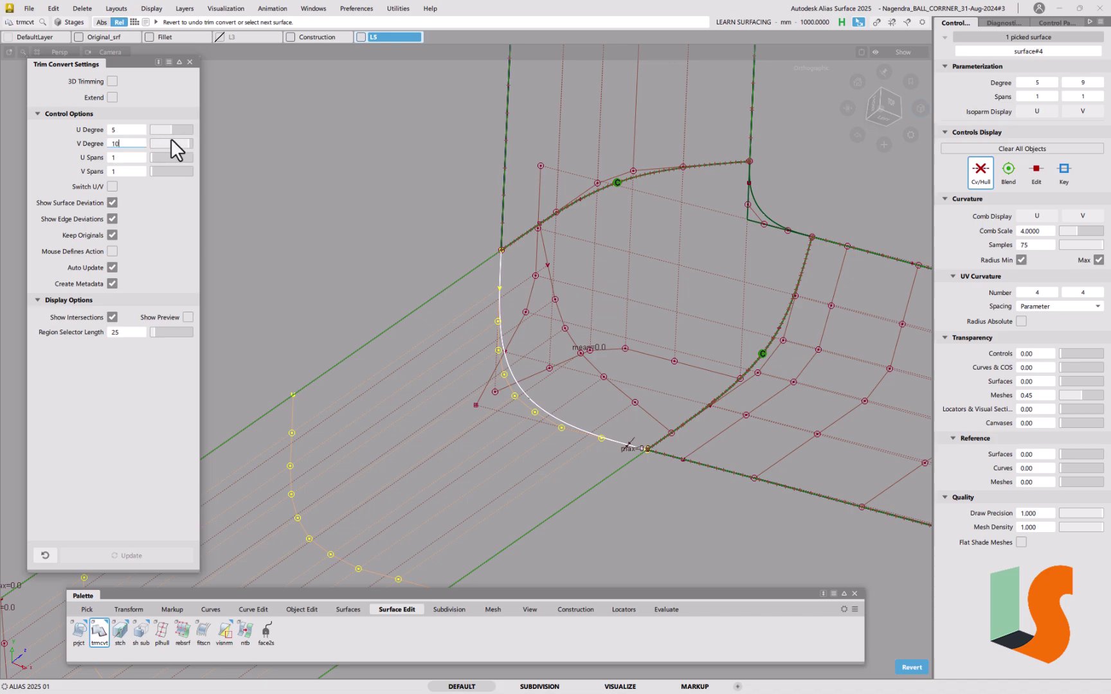
left_click_drag(209, 132, 190, 134)
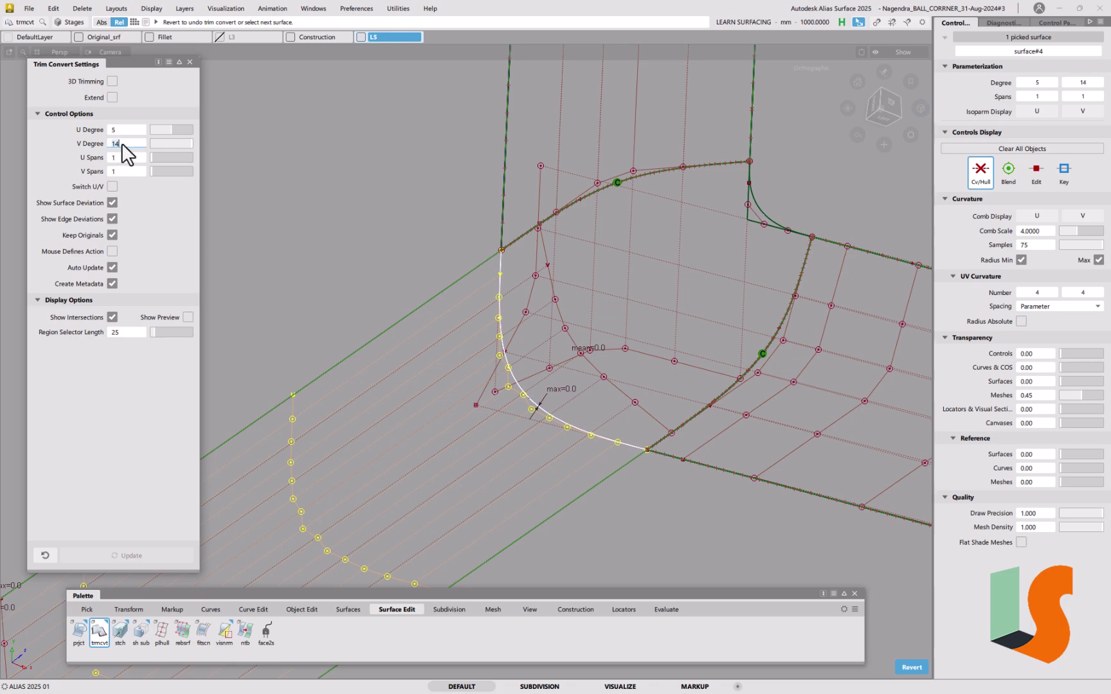
type("9")
key("Return")
- Commit the degree 5 by 9 fillet copy and reframe the corner view
left_click(563, 415)
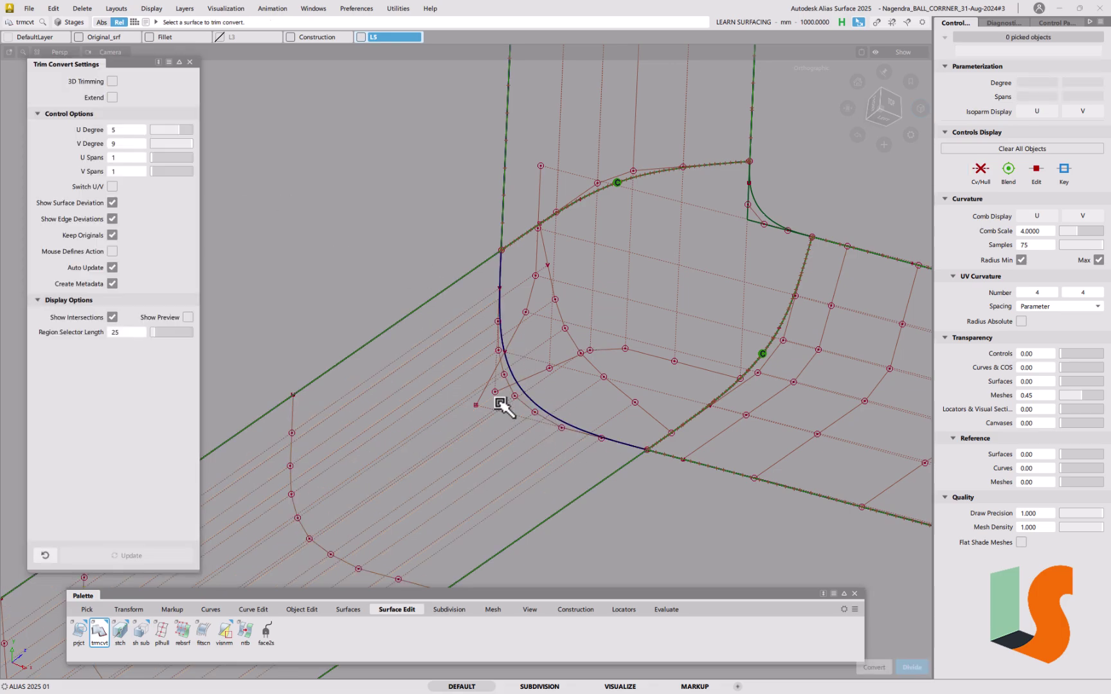
left_click_drag(477, 384, 590, 339, "alt+shift")
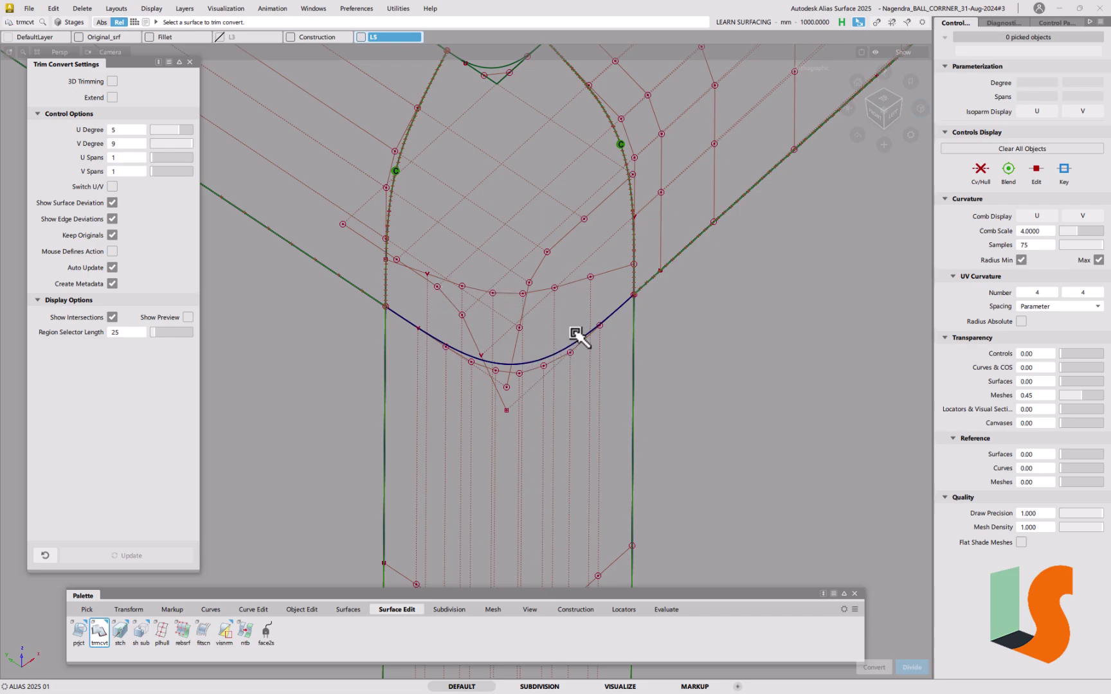
middle_click_drag(591, 304, 597, 381, "alt+shift")
left_click_drag(552, 424, 567, 399, "alt+shift")
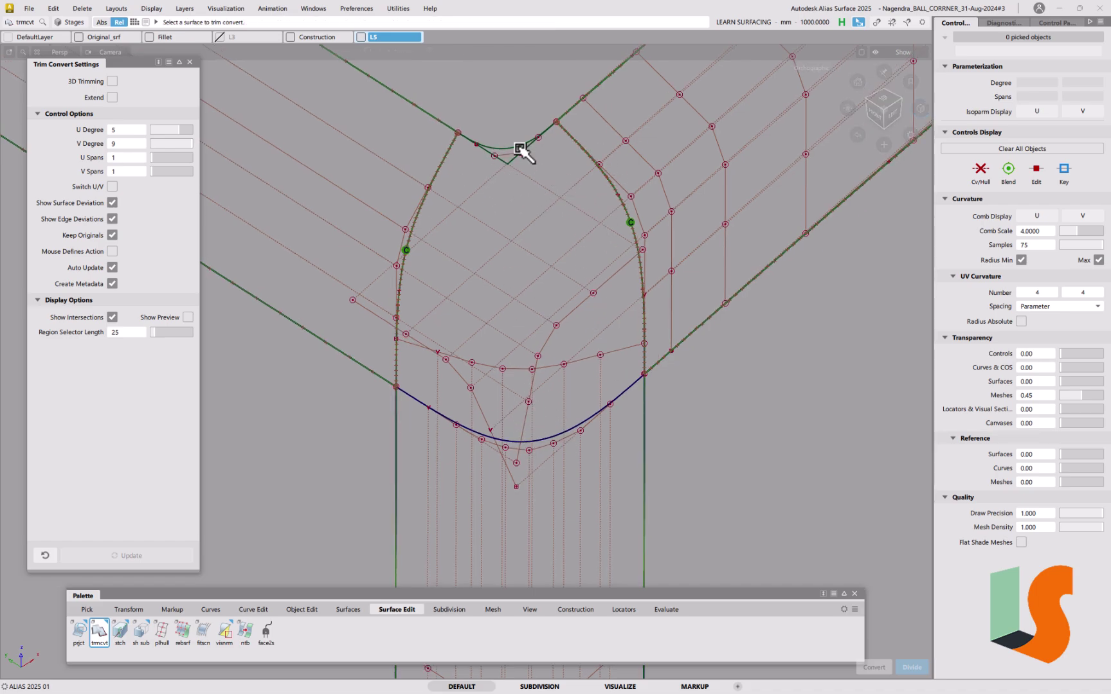
scroll(565, 367, "down", 3)
scroll(550, 377, "up", 3)
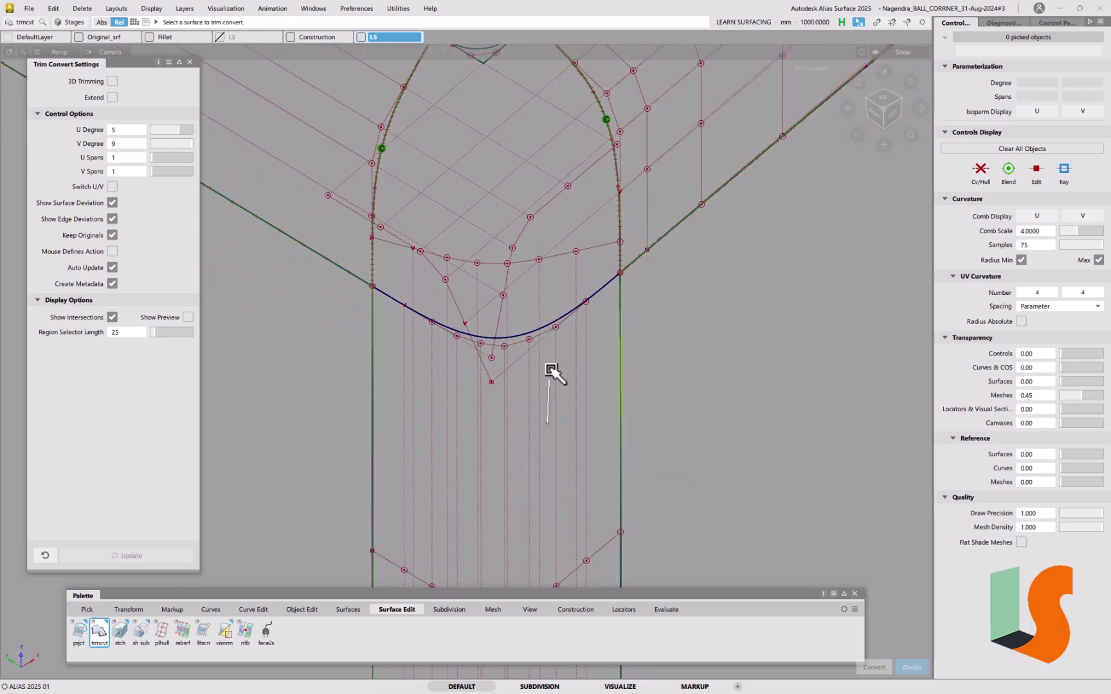
- Check surface continuity along the new fillet's edge, then pick surface#4
left_click(667, 610)
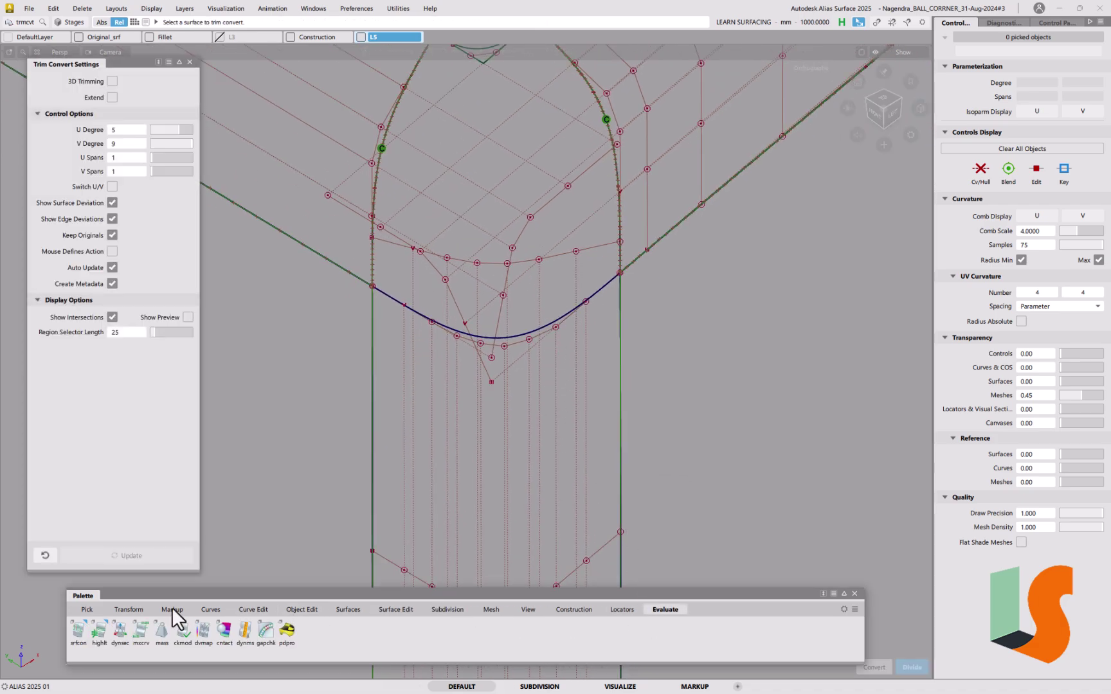
left_click(75, 635)
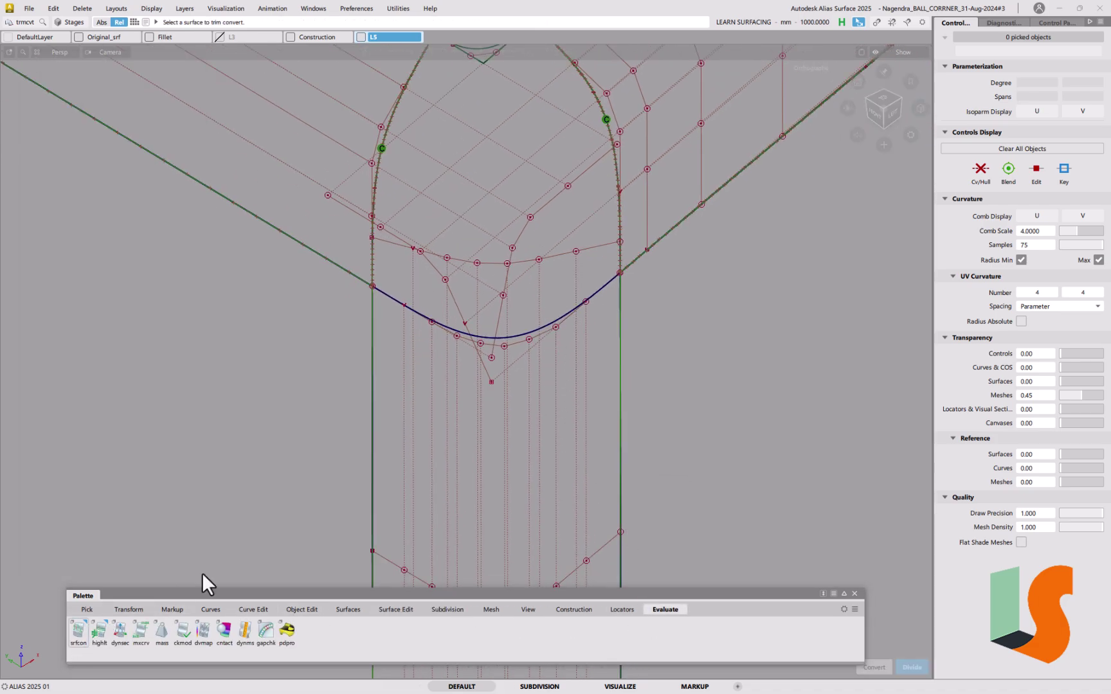
left_click(525, 333)
middle_click_drag(567, 315, 576, 472, "alt+shift")
left_click_drag(514, 421, 495, 450, "ctrl+shift")
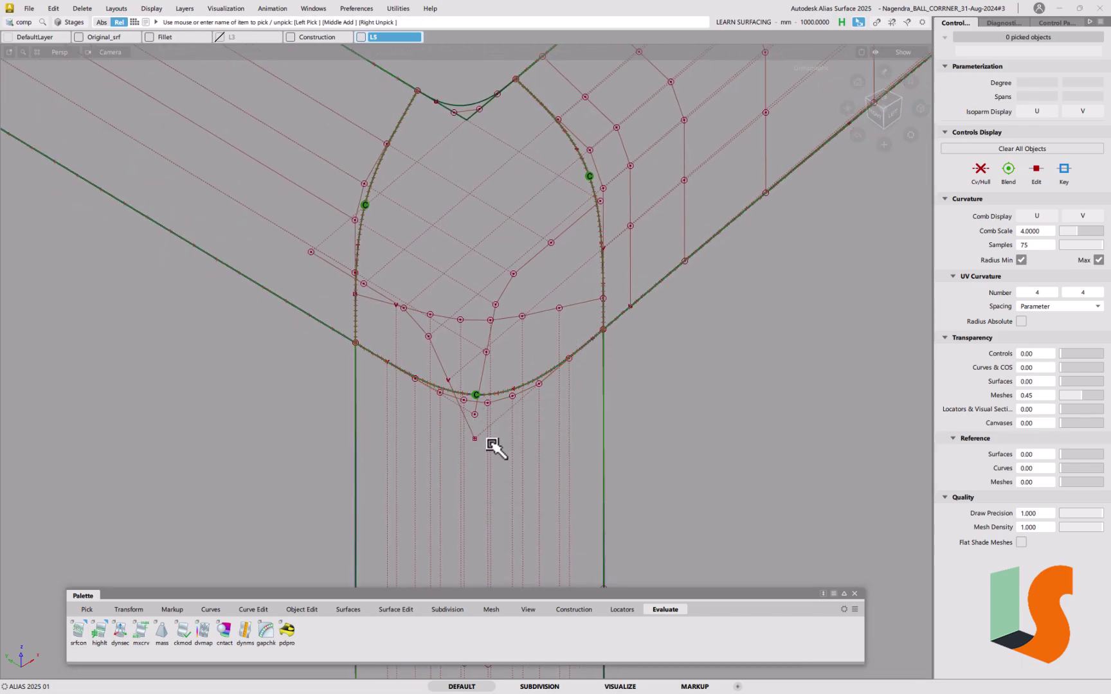
left_click(486, 415)
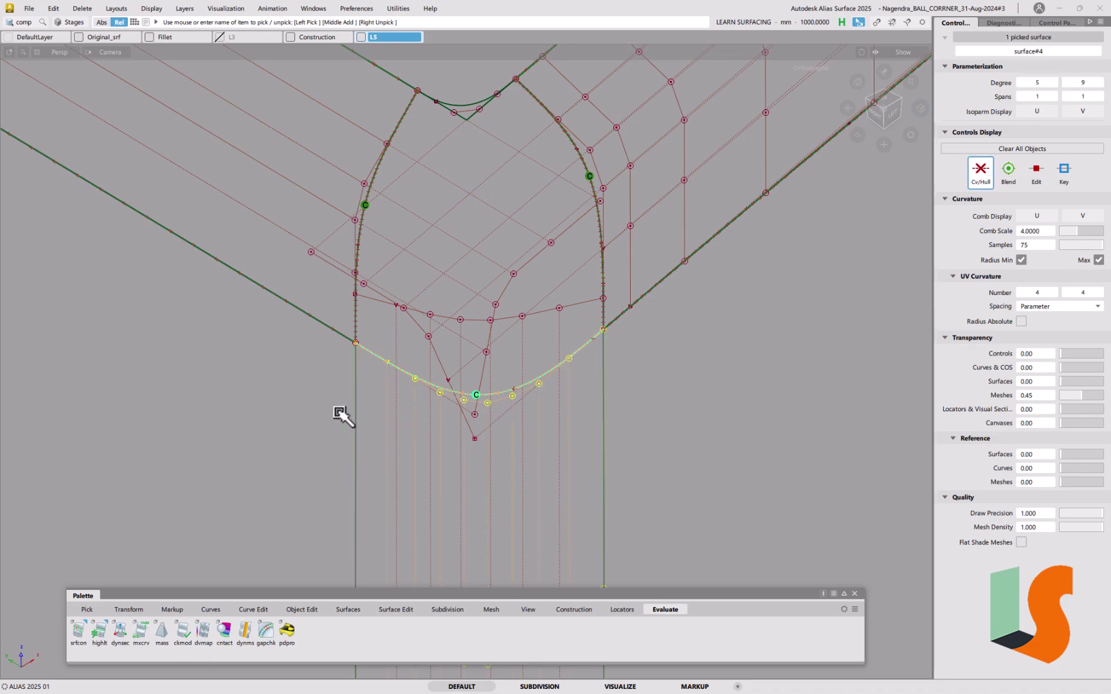
key("ctrl+p")
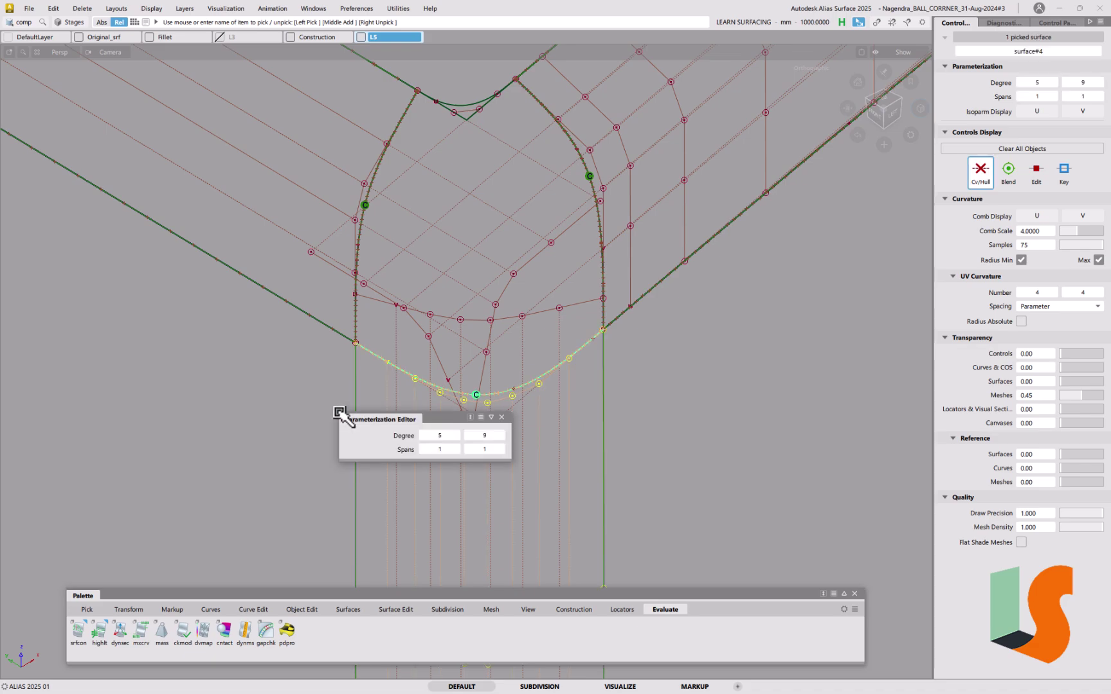
left_click(468, 435)
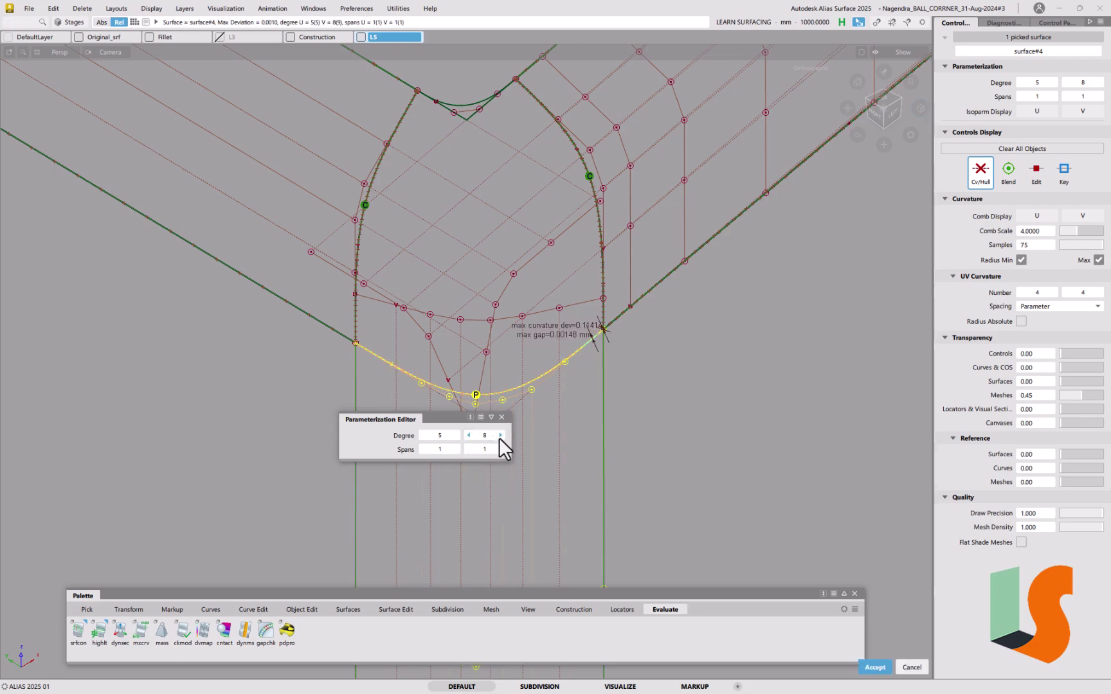
left_click(500, 435)
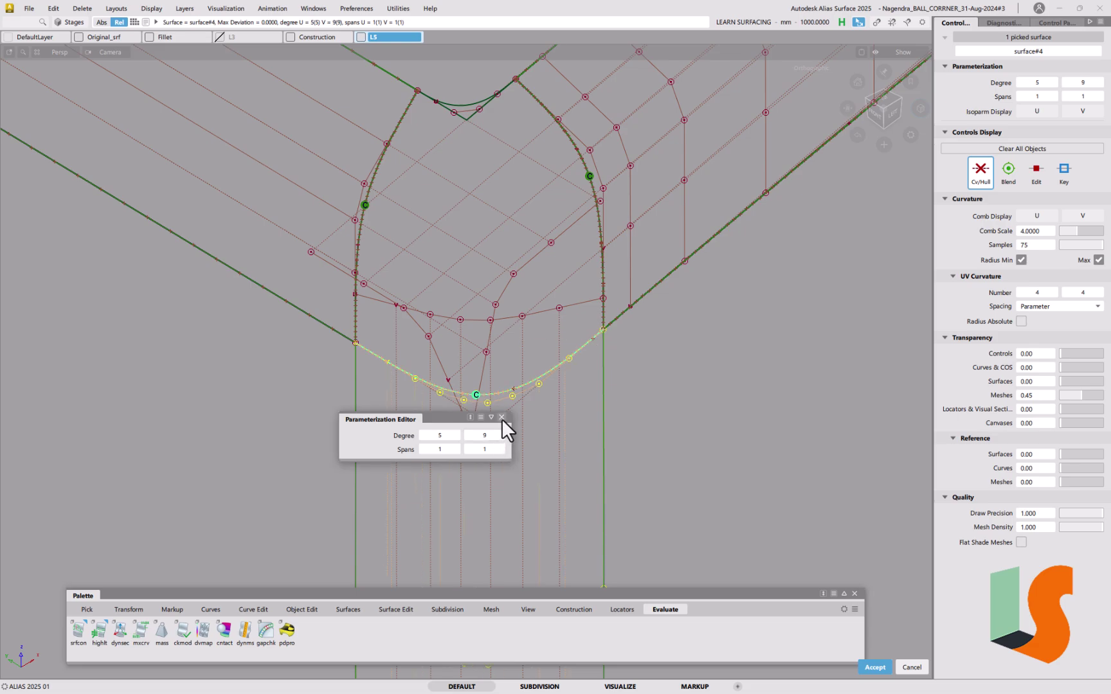
left_click(502, 417)
left_click(620, 360)
right_click_drag(605, 330, 567, 406, "alt+shift")
left_click_drag(576, 413, 528, 361, "alt+shift")
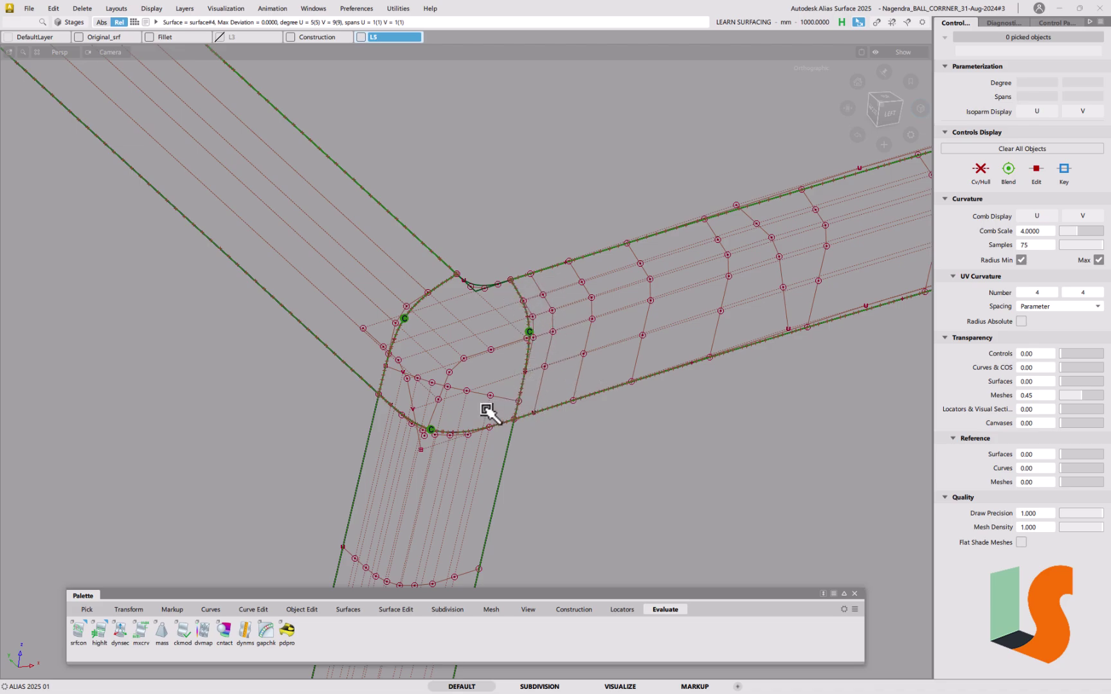
scroll(492, 406, "up", 3)
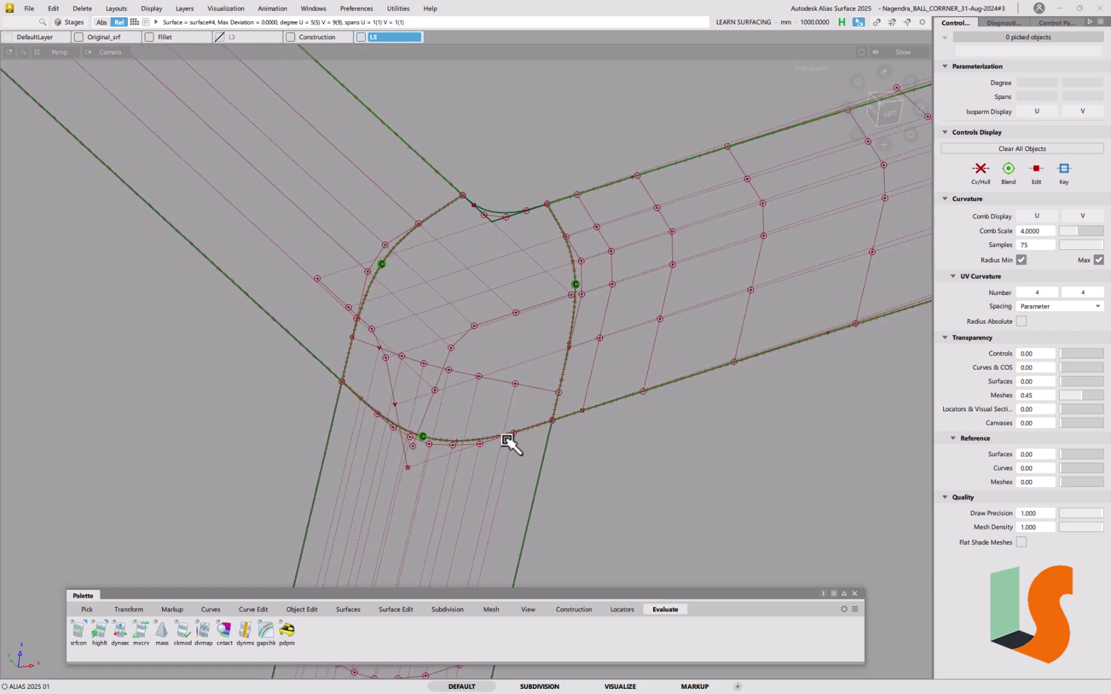